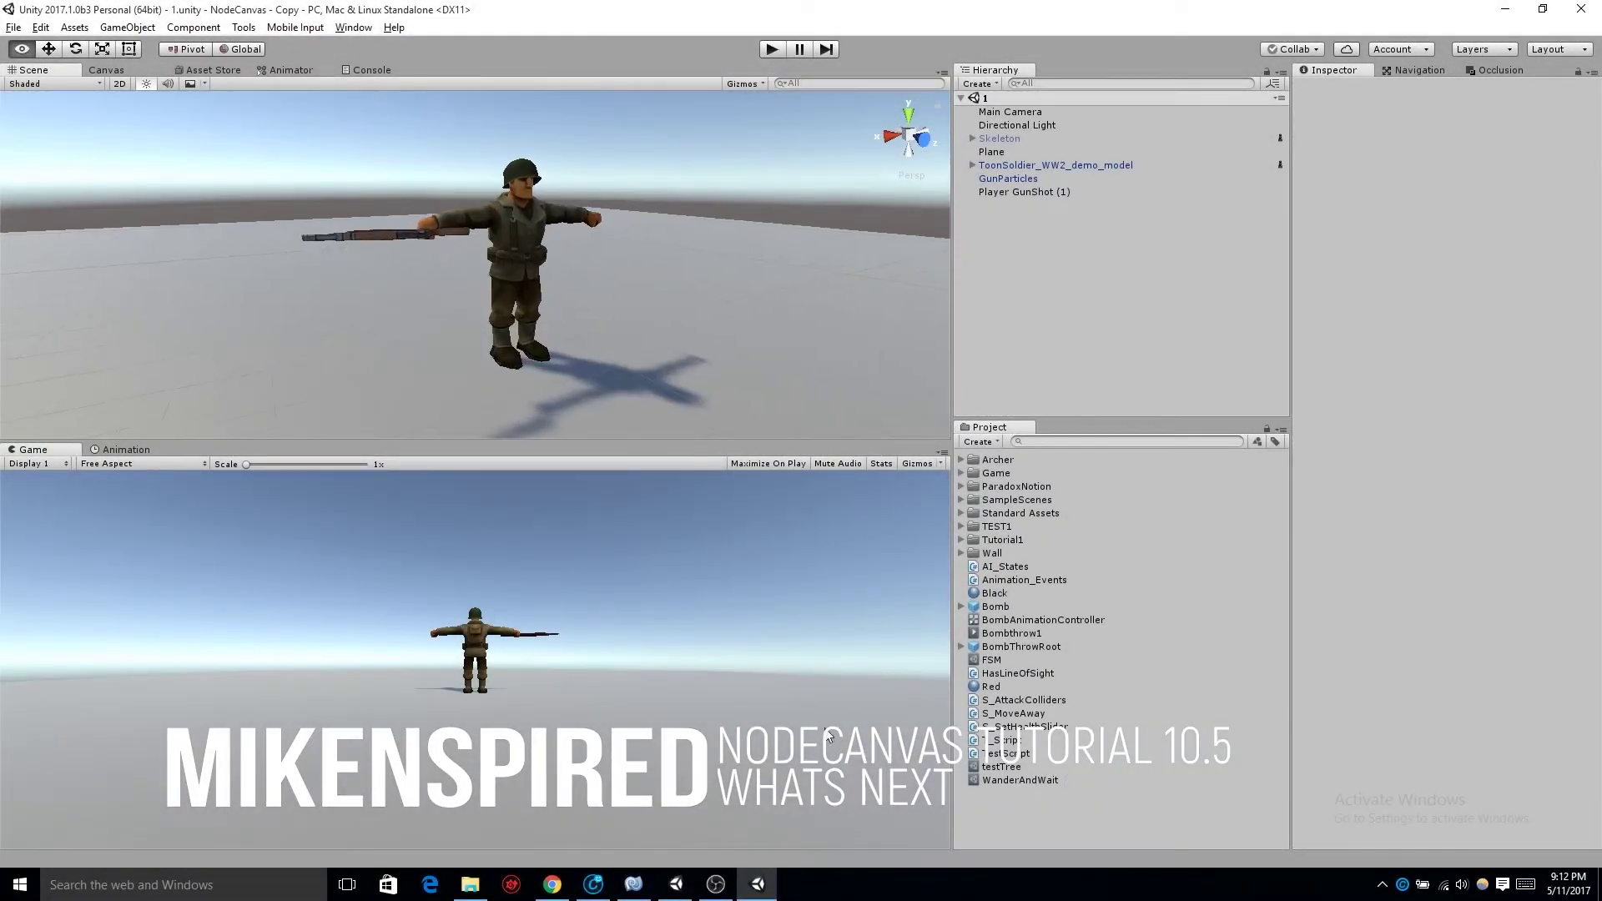
Enter play mode and select ToonSoldier_WW2_demo_model to view its NodeCanvas FSM
{"action": "left_click", "coordinate": [772, 49]}
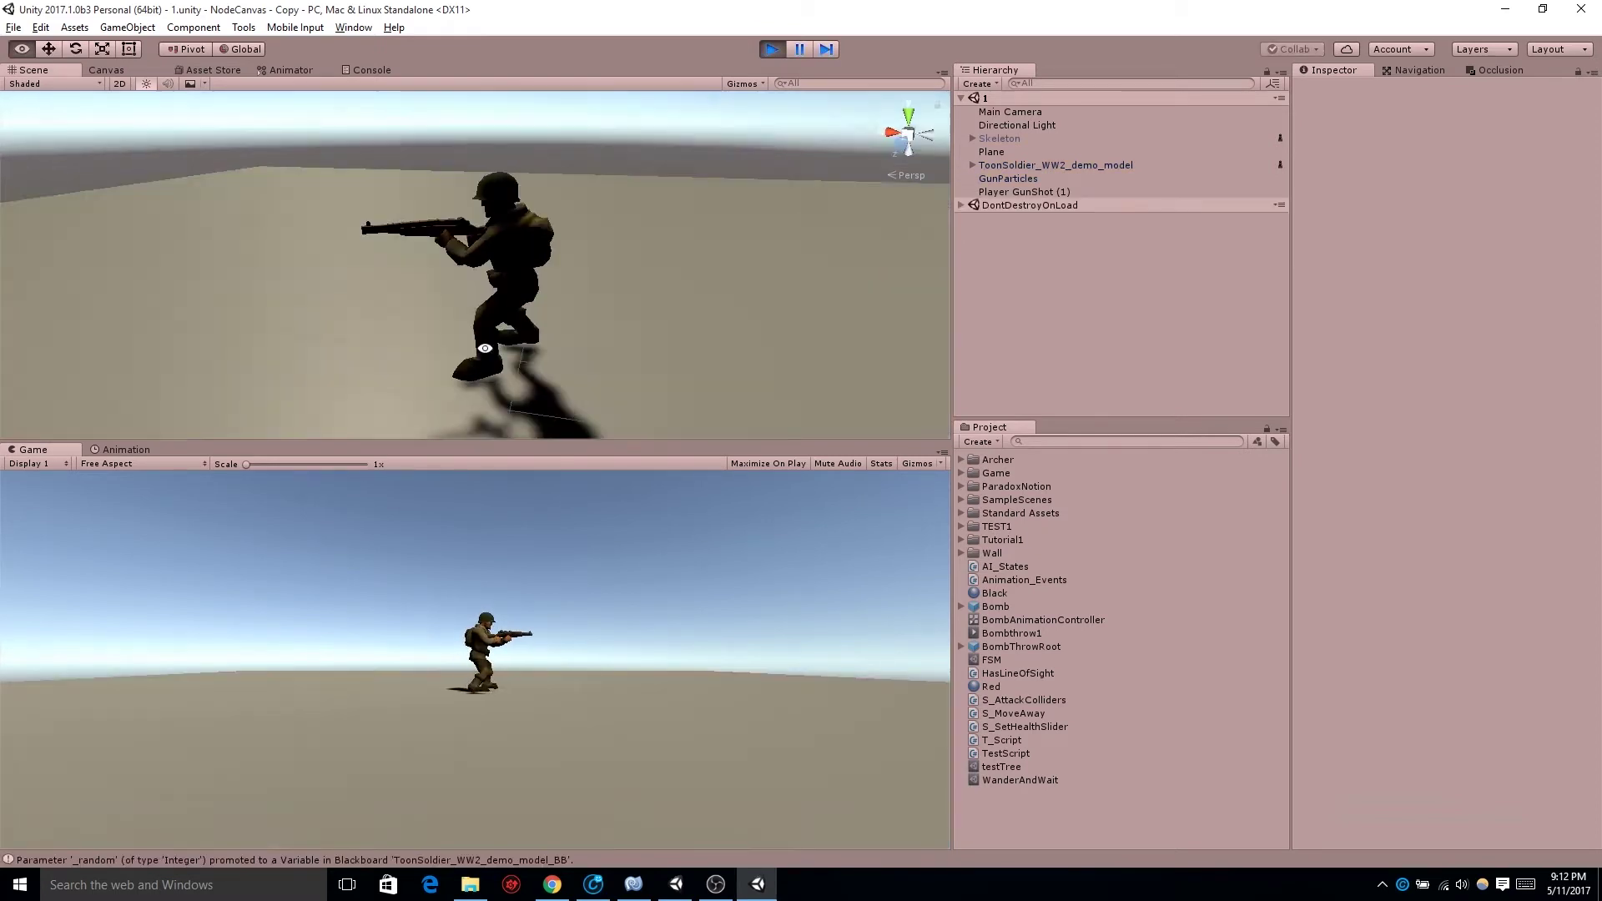
{"action": "left_click_drag", "start_coordinate": [501, 347], "coordinate": [385, 378], "text": "alt"}
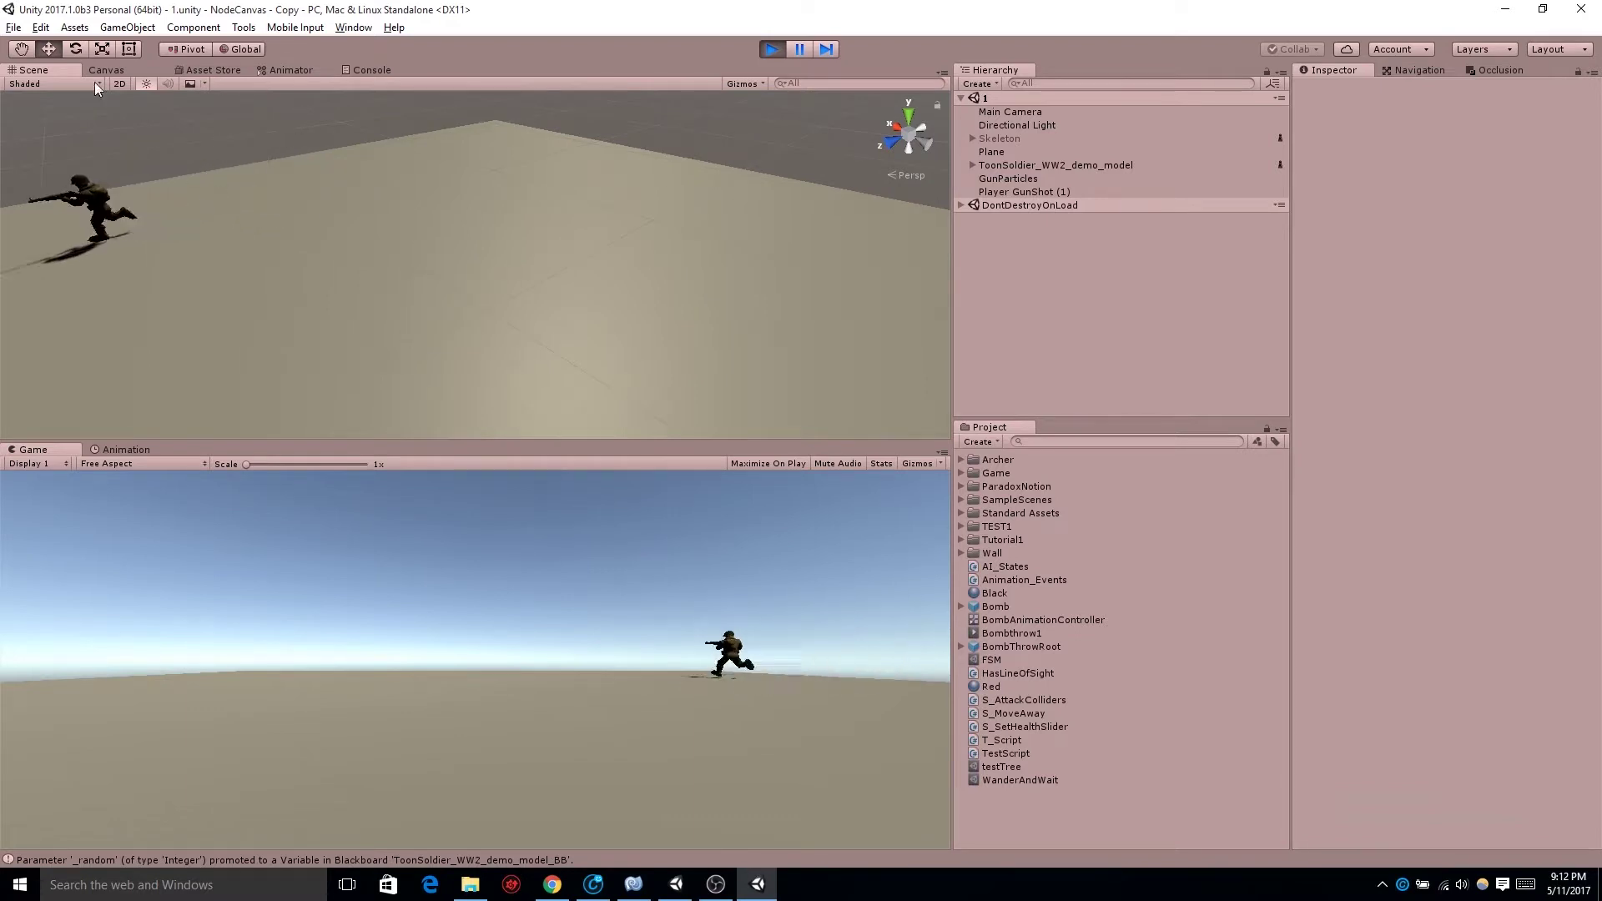
{"action": "left_click", "coordinate": [1065, 161]}
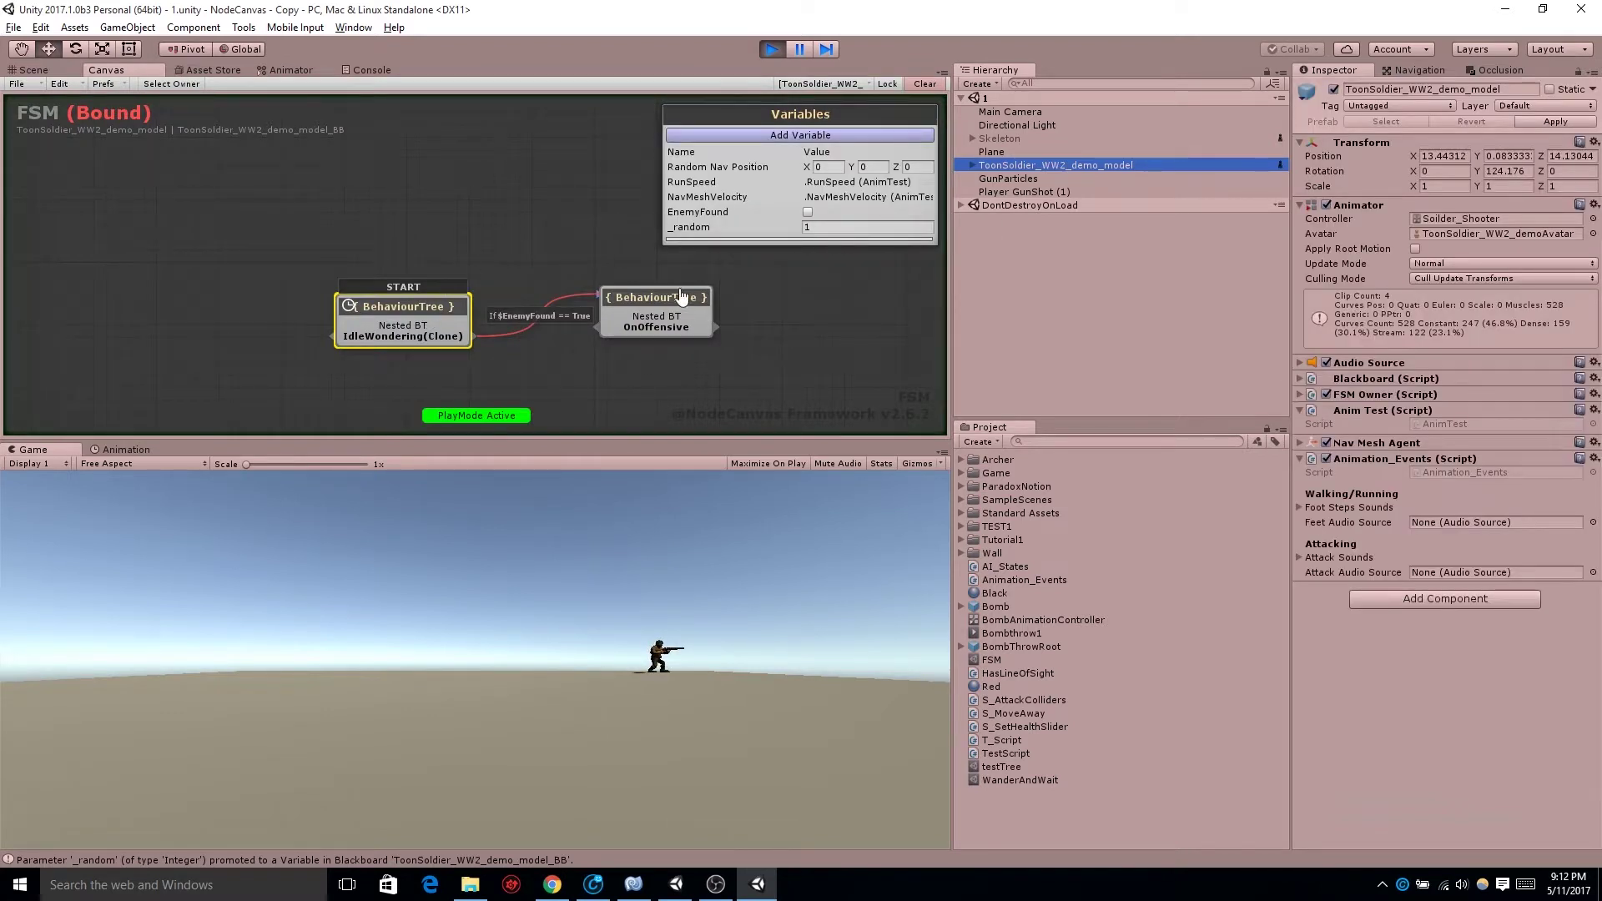
Open the nested IdleWondering behaviour tree and pan to its START node
{"action": "left_click", "coordinate": [423, 321]}
{"action": "double_click", "coordinate": [416, 320]}
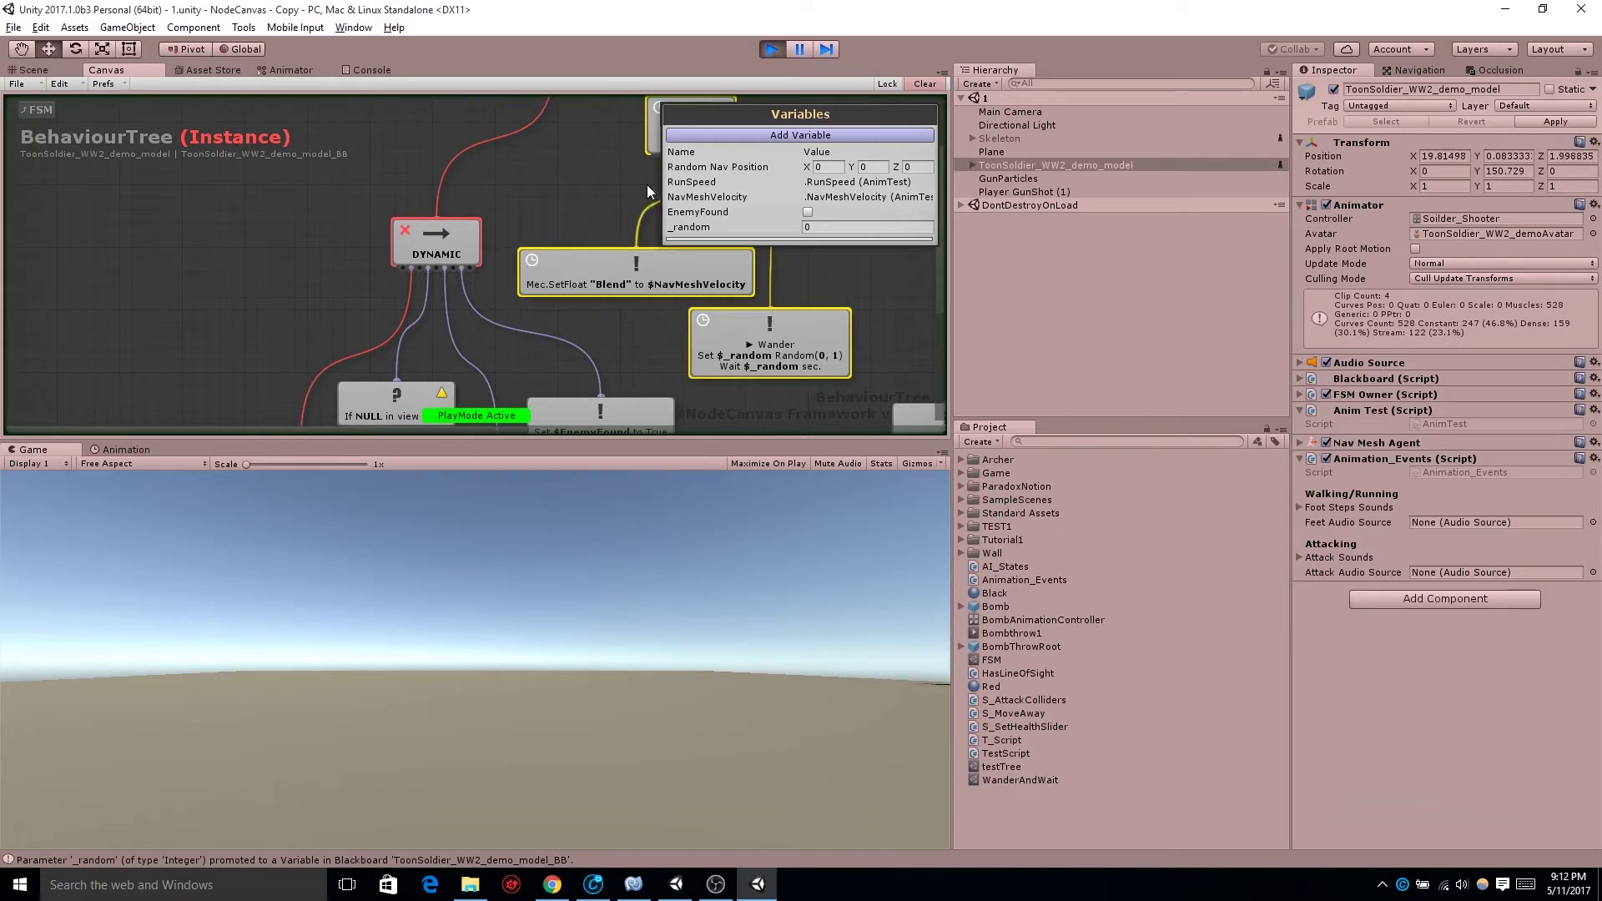
{"action": "middle_click_drag", "start_coordinate": [648, 184], "coordinate": [525, 254]}
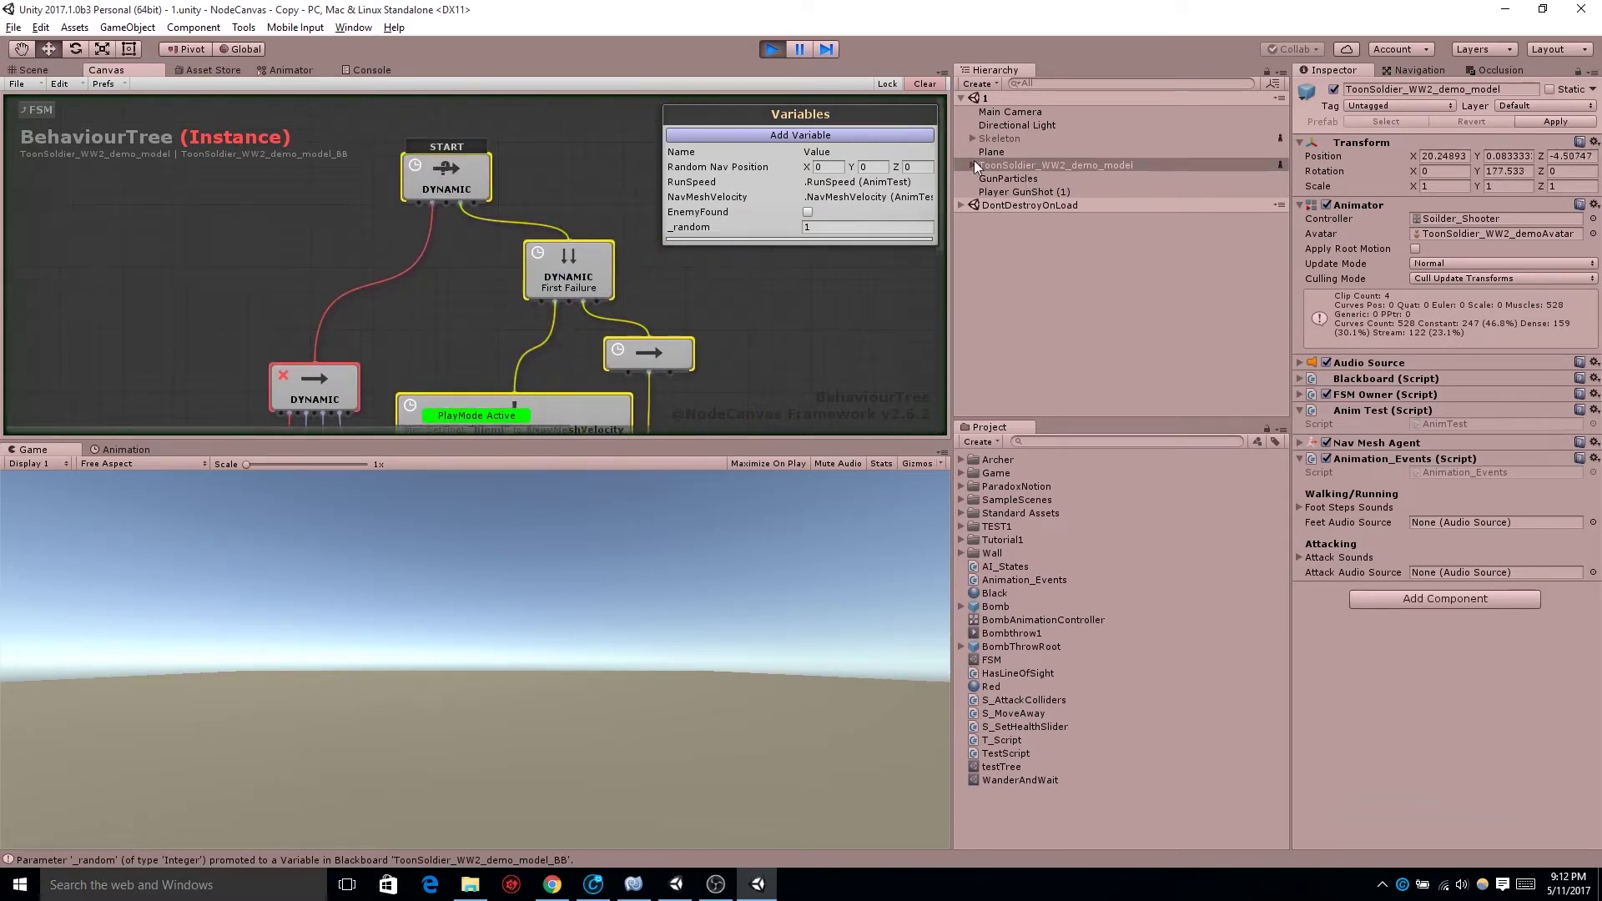
Return to the Scene view and orbit around the running soldier
{"action": "left_click", "coordinate": [35, 70]}
{"action": "left_click_drag", "start_coordinate": [491, 277], "coordinate": [447, 161], "text": "alt"}
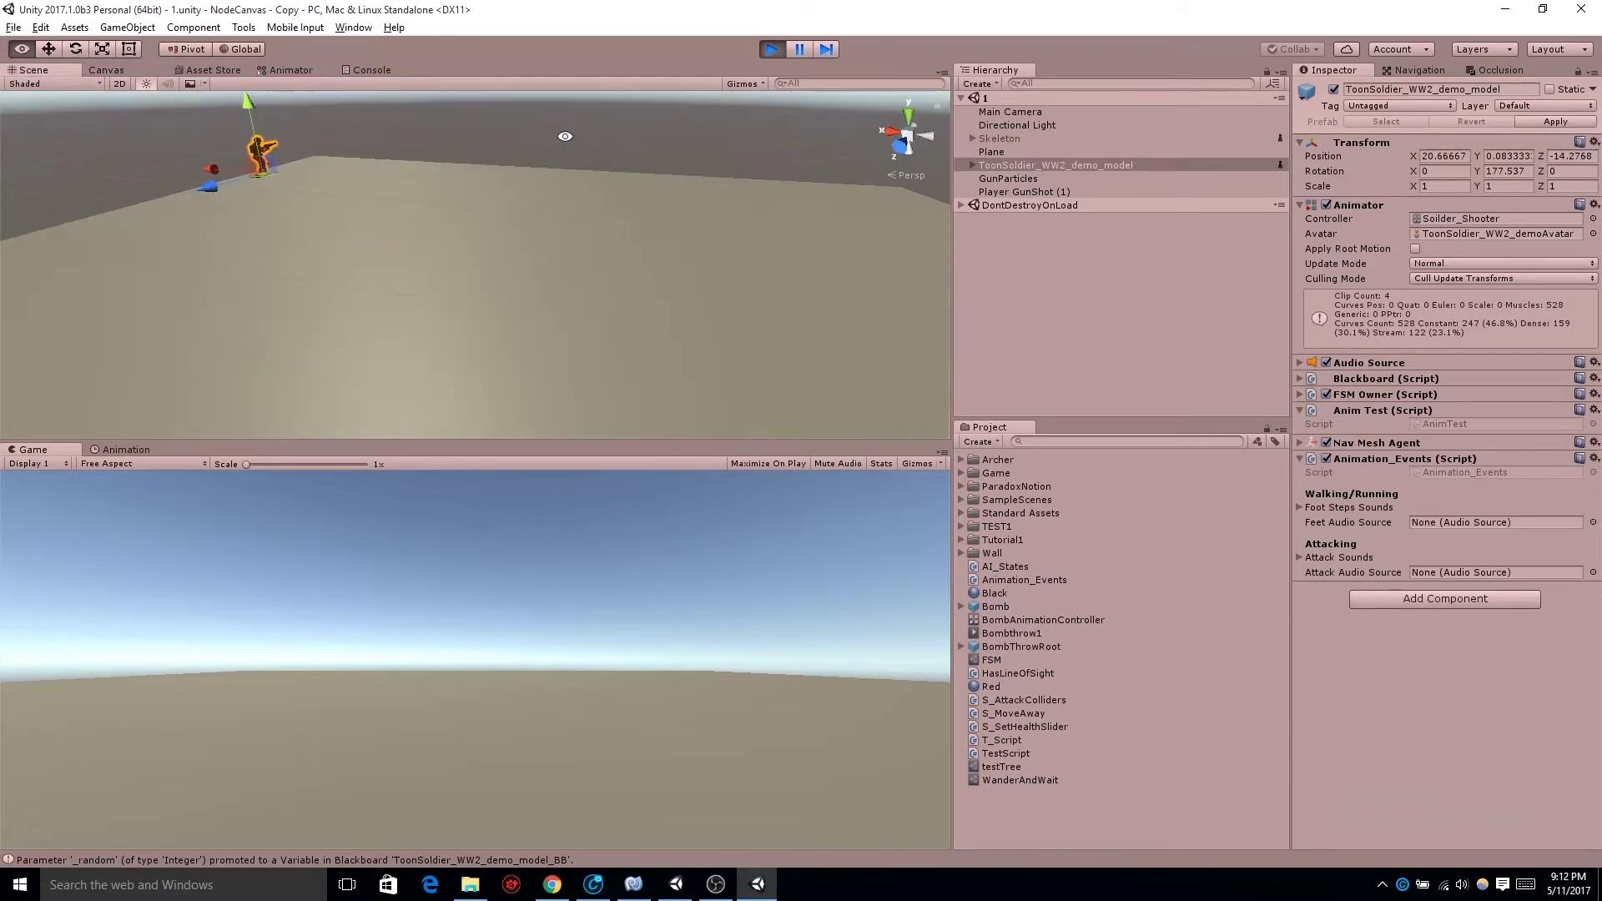
{"action": "left_click", "coordinate": [447, 161]}
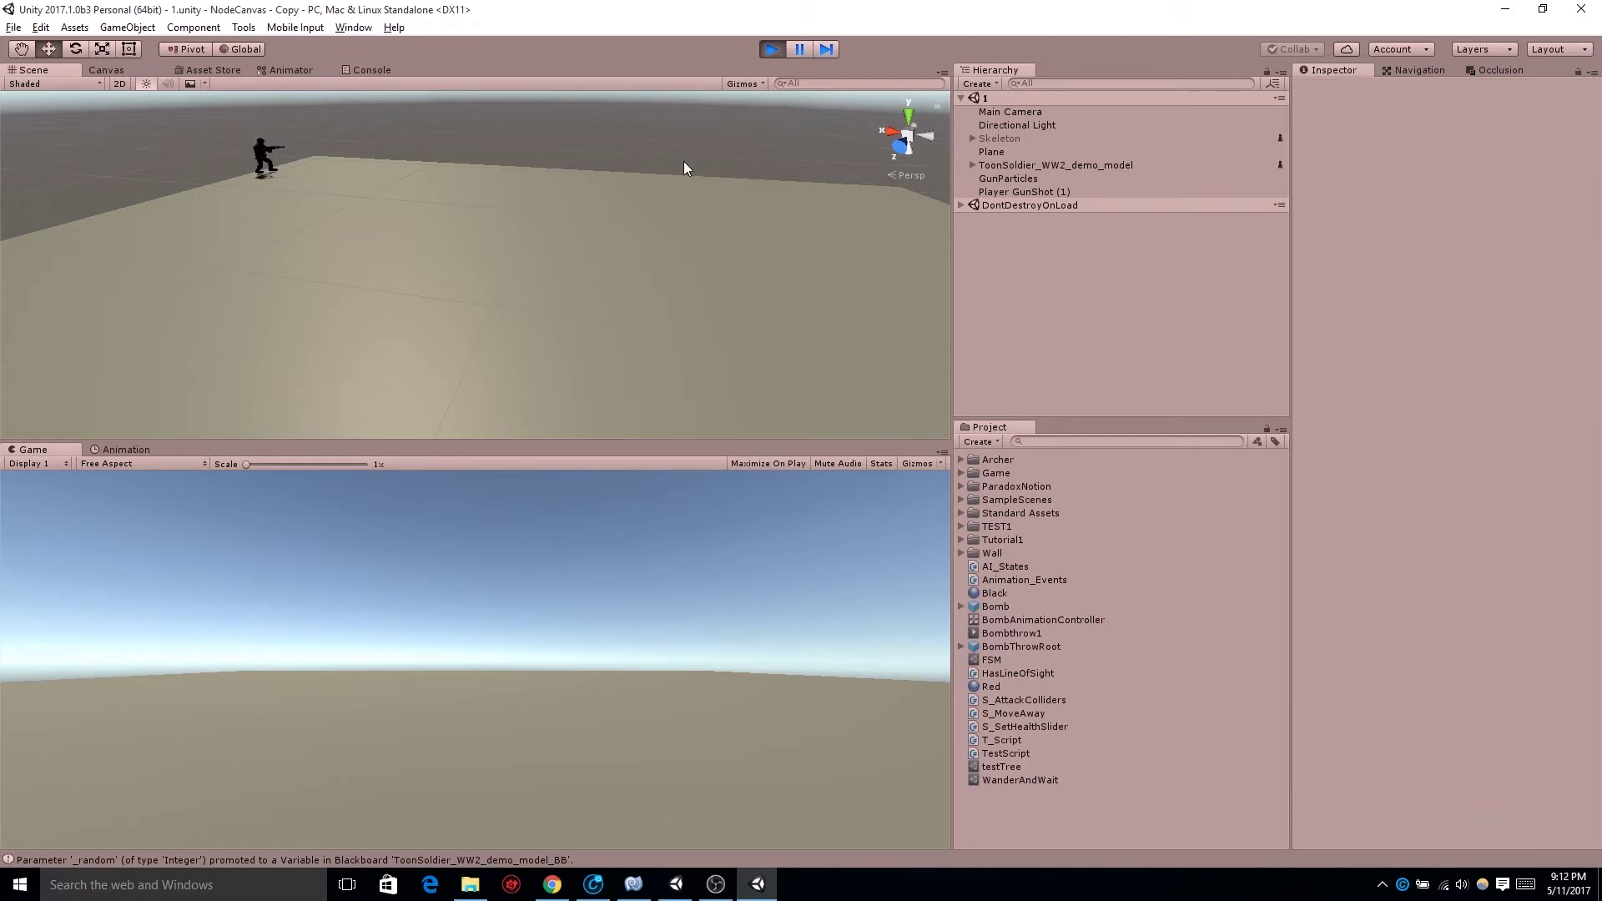
Exit play mode, reselect the soldier, and ping its Animation_Events script
{"action": "left_click", "coordinate": [775, 49]}
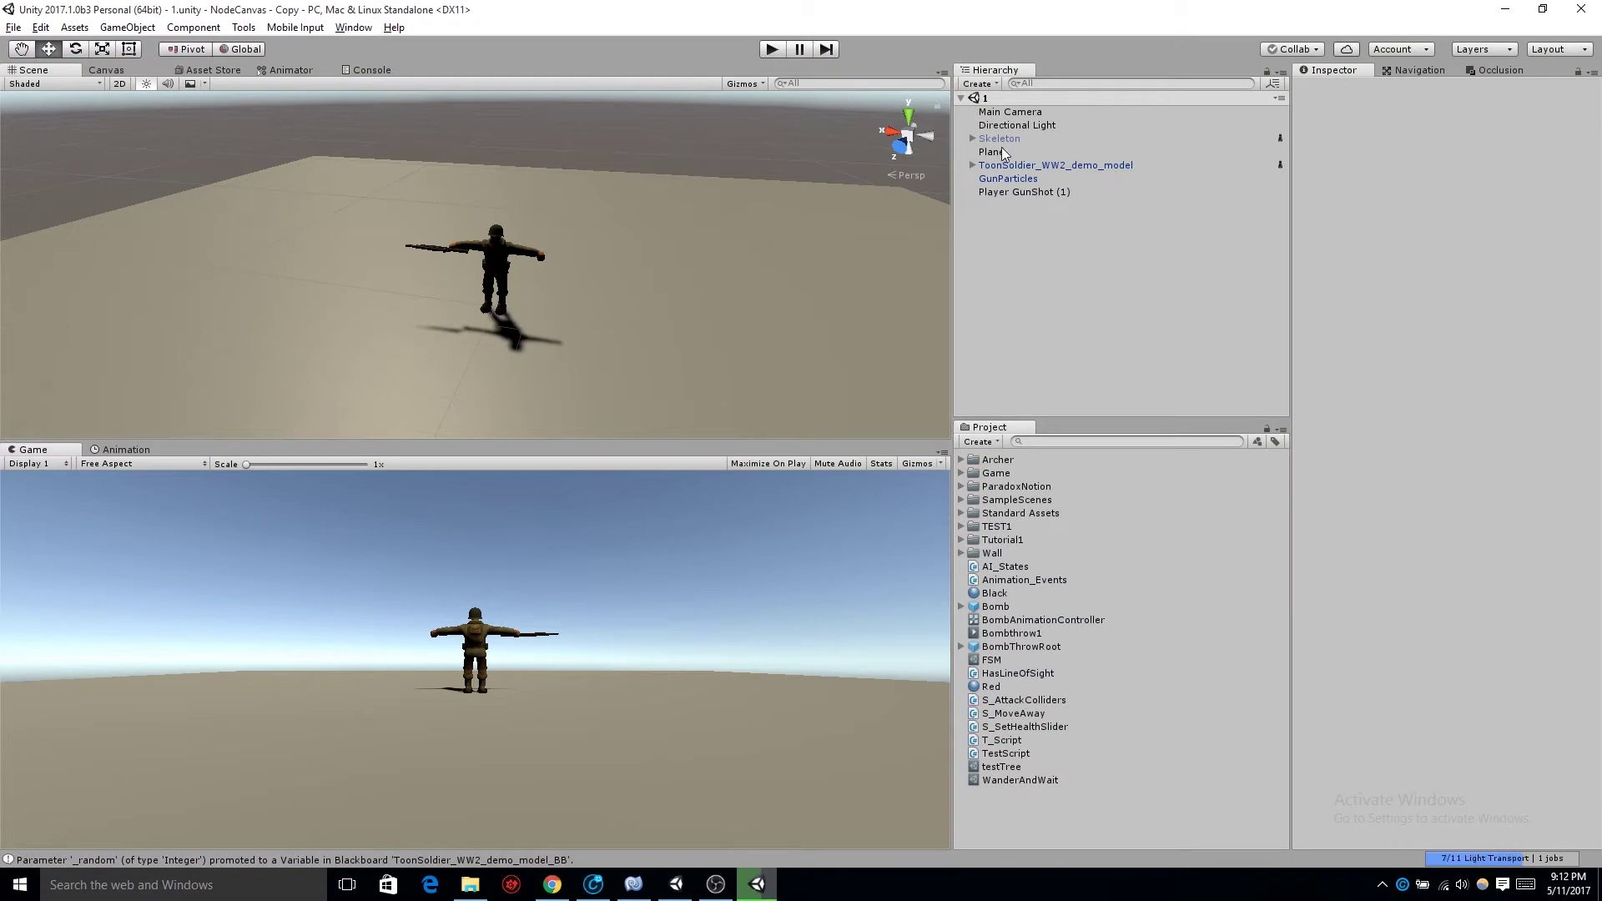
{"action": "left_click", "coordinate": [1029, 166]}
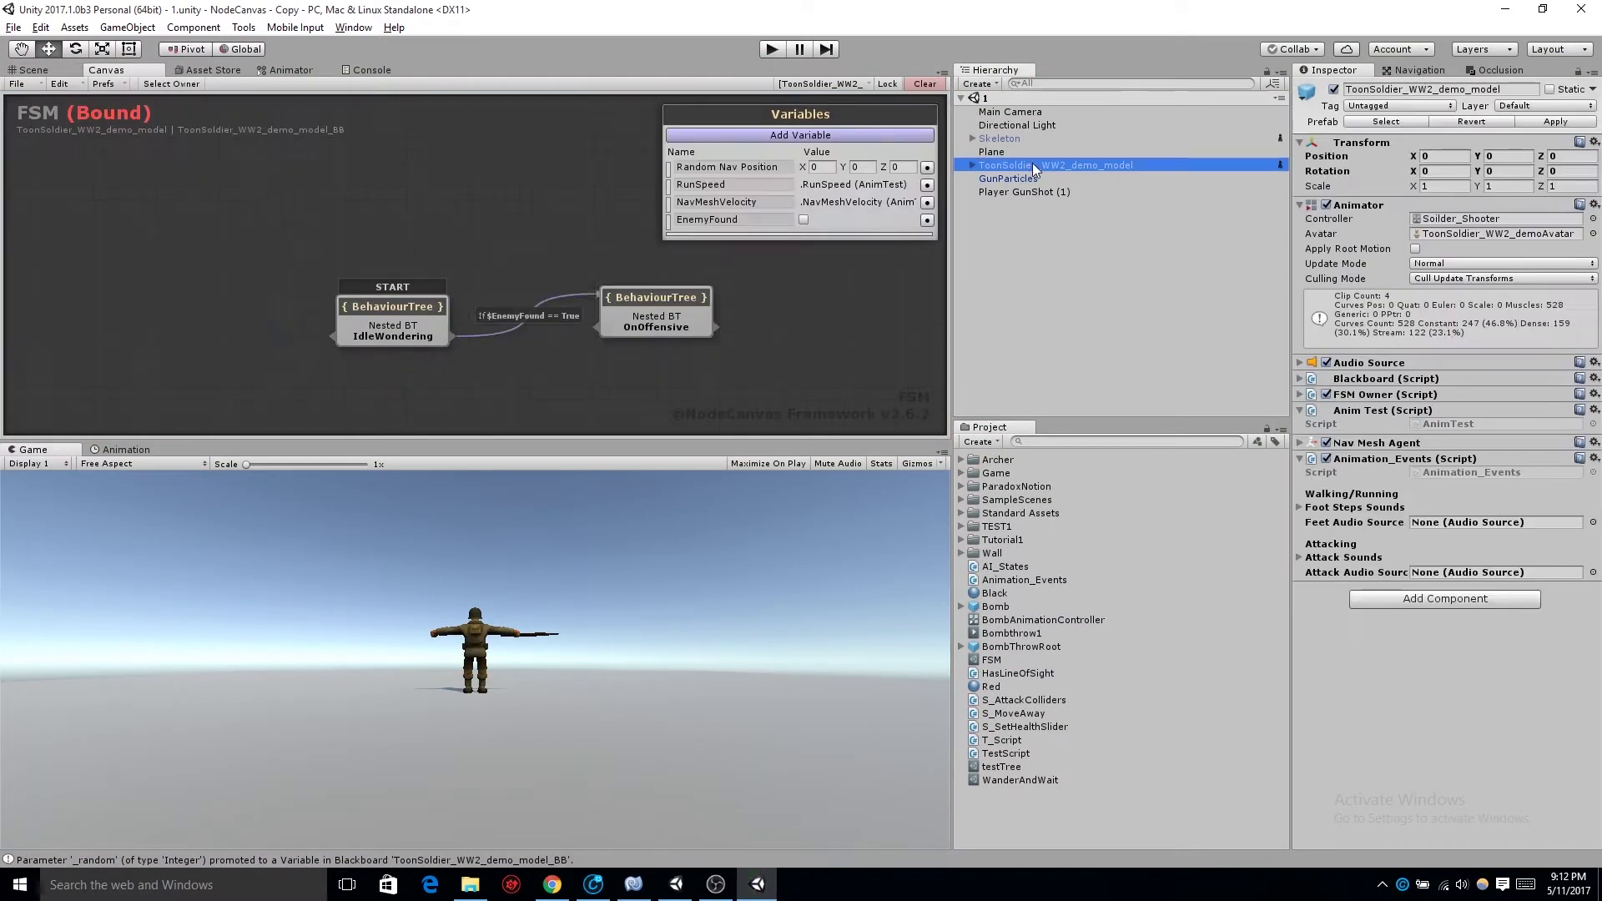
{"action": "left_click", "coordinate": [1445, 473]}
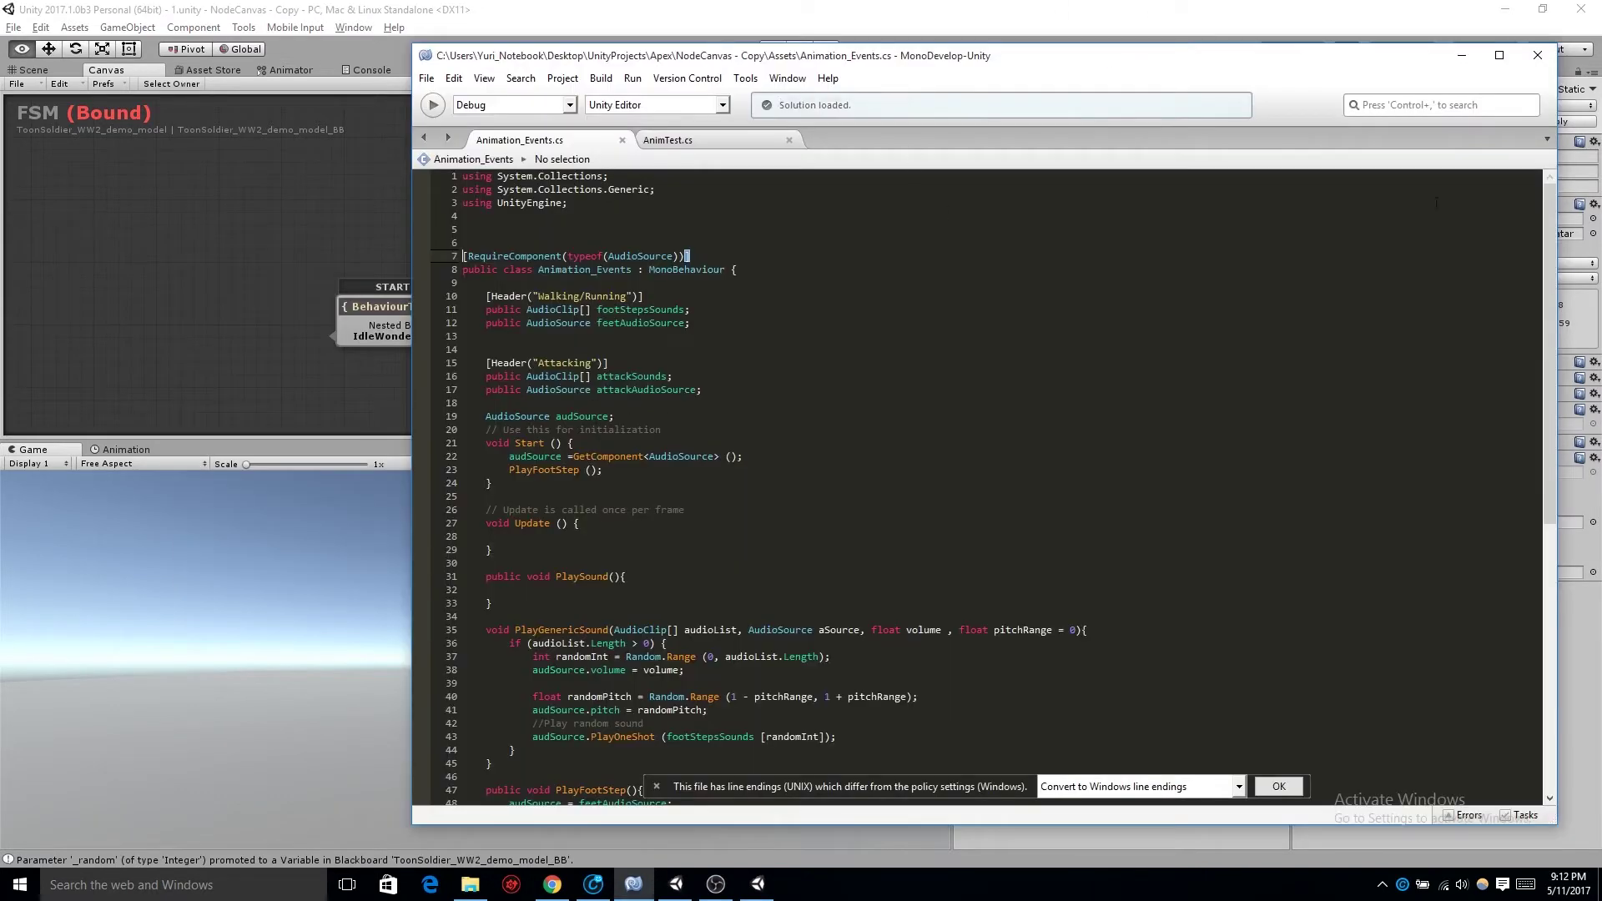
{"action": "scroll", "coordinate": [1551, 352], "scroll_direction": "down", "scroll_amount": 7}
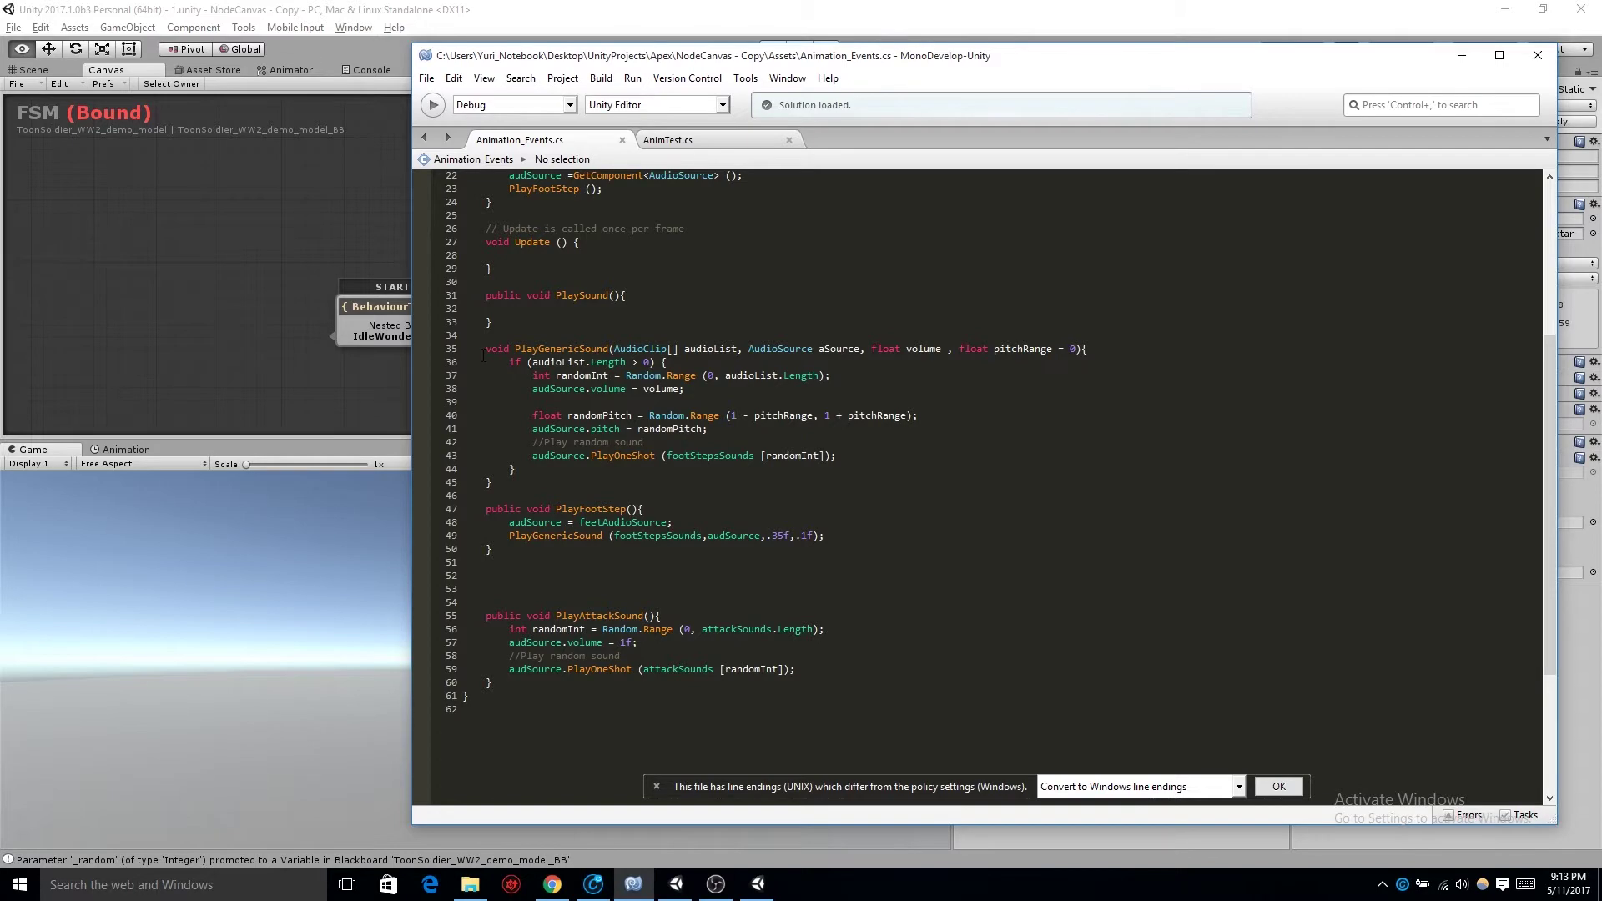
Switch from MonoDevelop back to the Unity editor with Alt+Tab
{"action": "key", "text": "alt+Tab"}
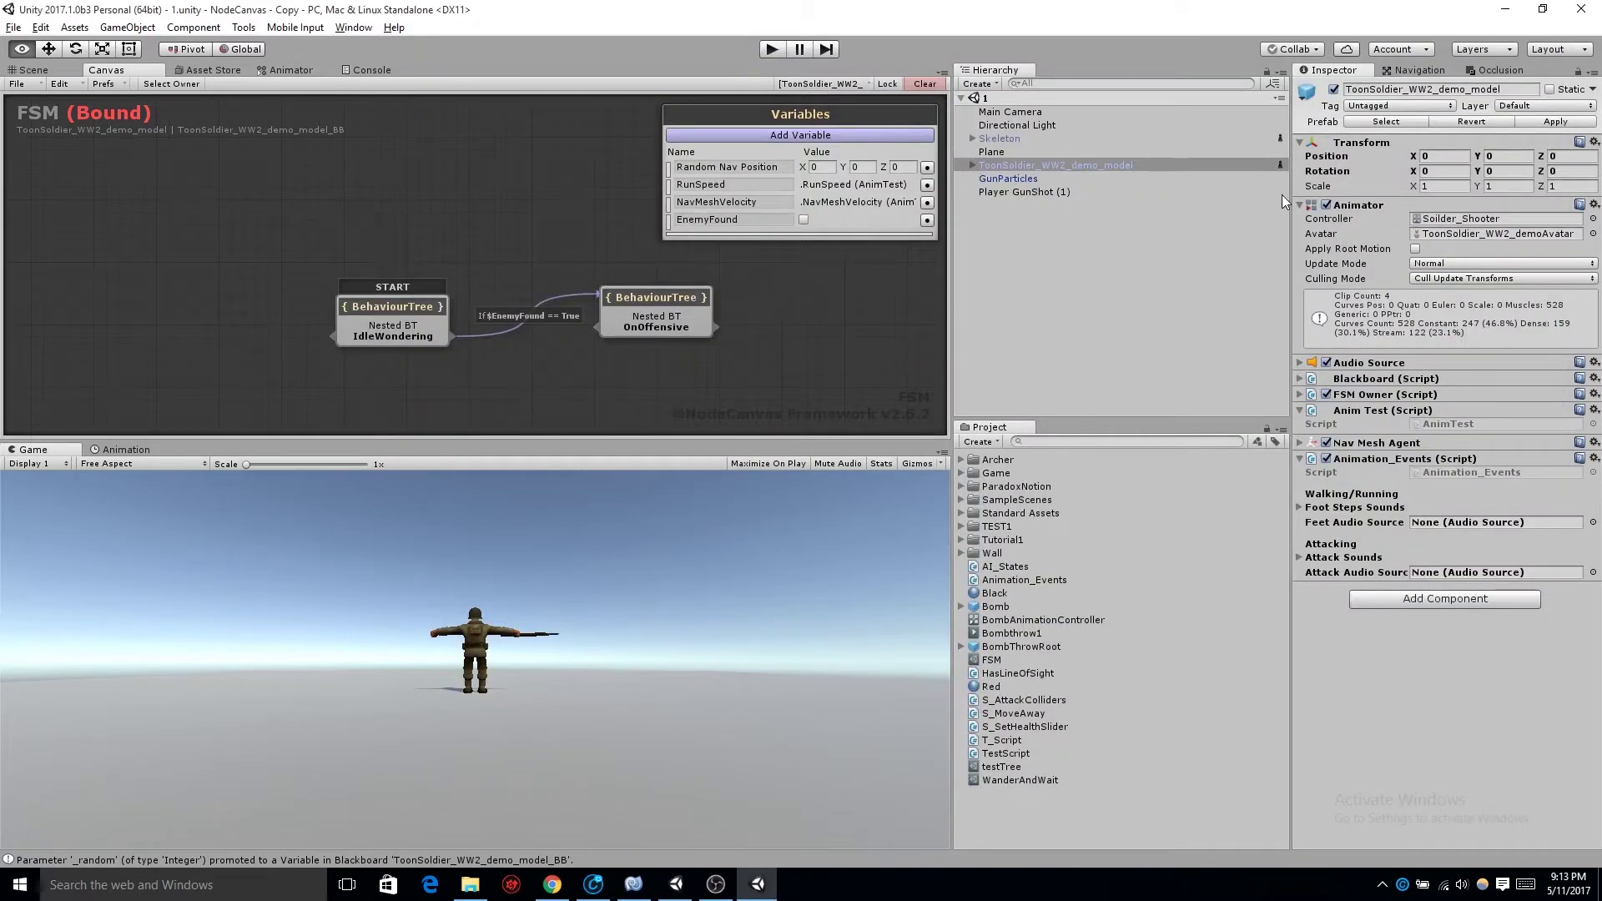
Open the Walk Run blend tree in the soldier's Animator
{"action": "left_click", "coordinate": [278, 70]}
{"action": "middle_click_drag", "start_coordinate": [589, 240], "coordinate": [489, 303]}
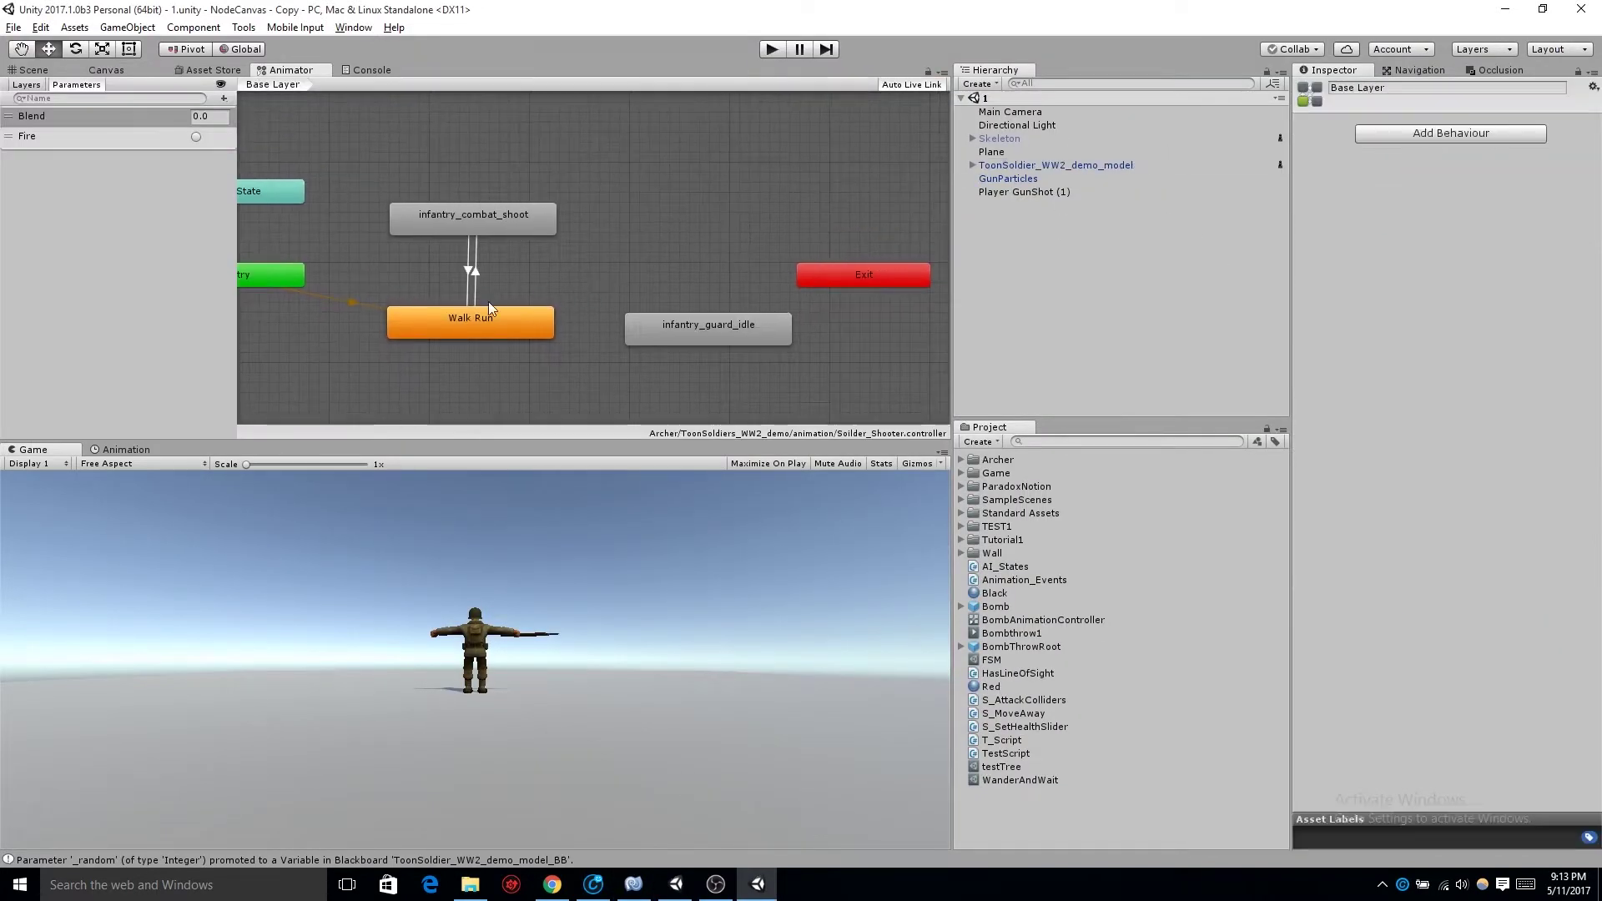
{"action": "double_click", "coordinate": [489, 323]}
Inspect the infantry_combat_run clip's events and scrub its preview to frame 4
{"action": "left_click", "coordinate": [920, 288]}
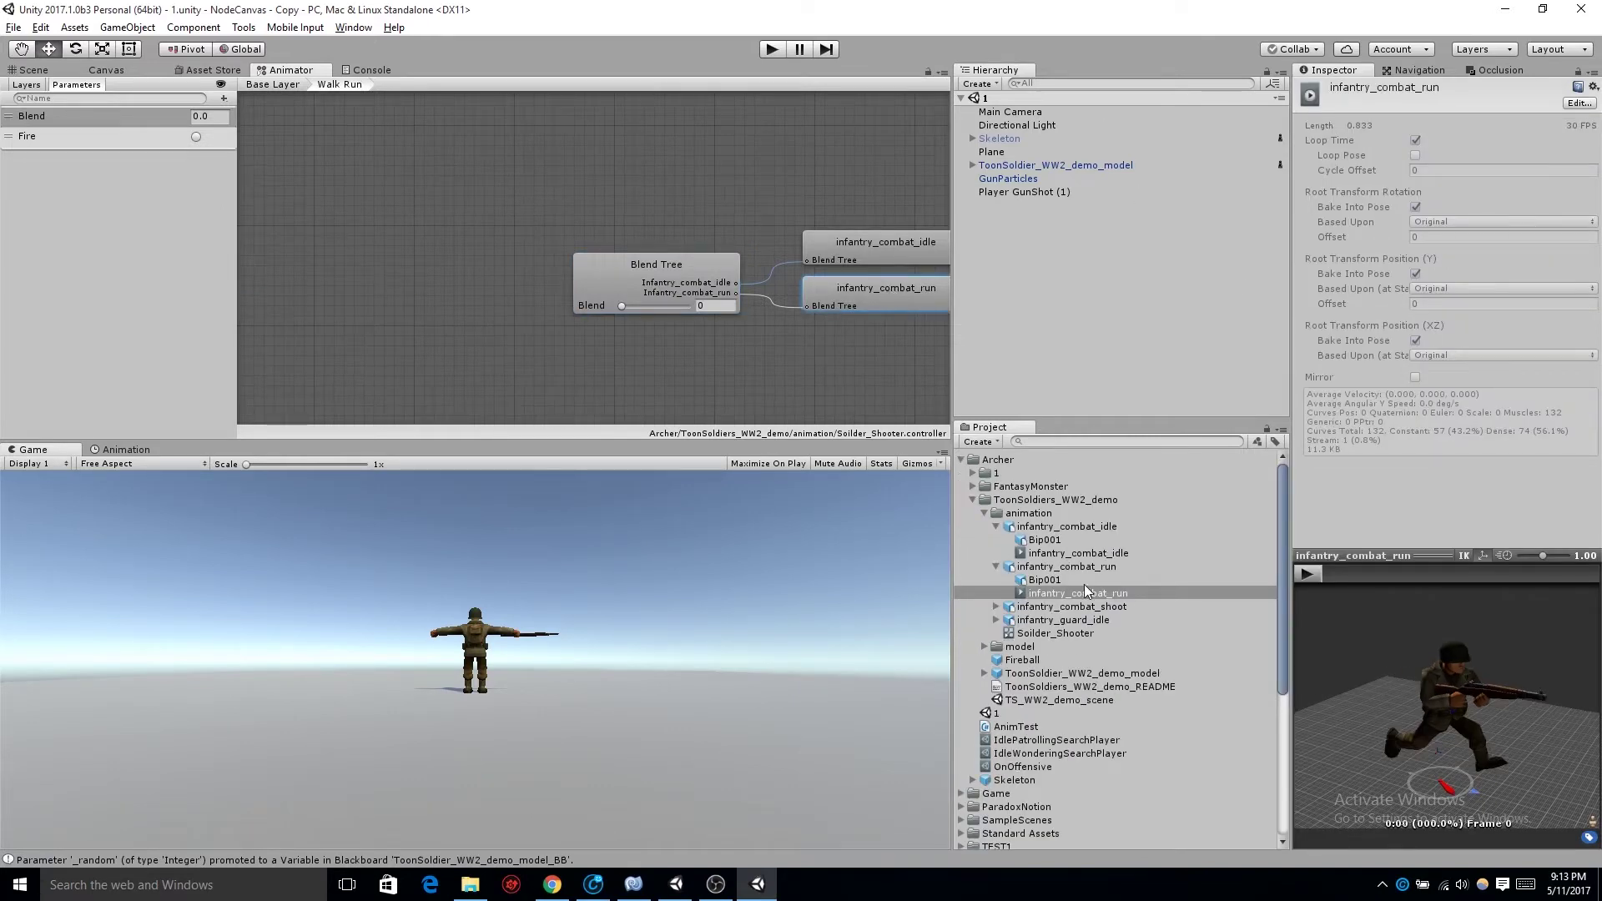
{"action": "left_click", "coordinate": [1071, 567]}
{"action": "left_click_drag", "start_coordinate": [1600, 254], "coordinate": [1600, 439]}
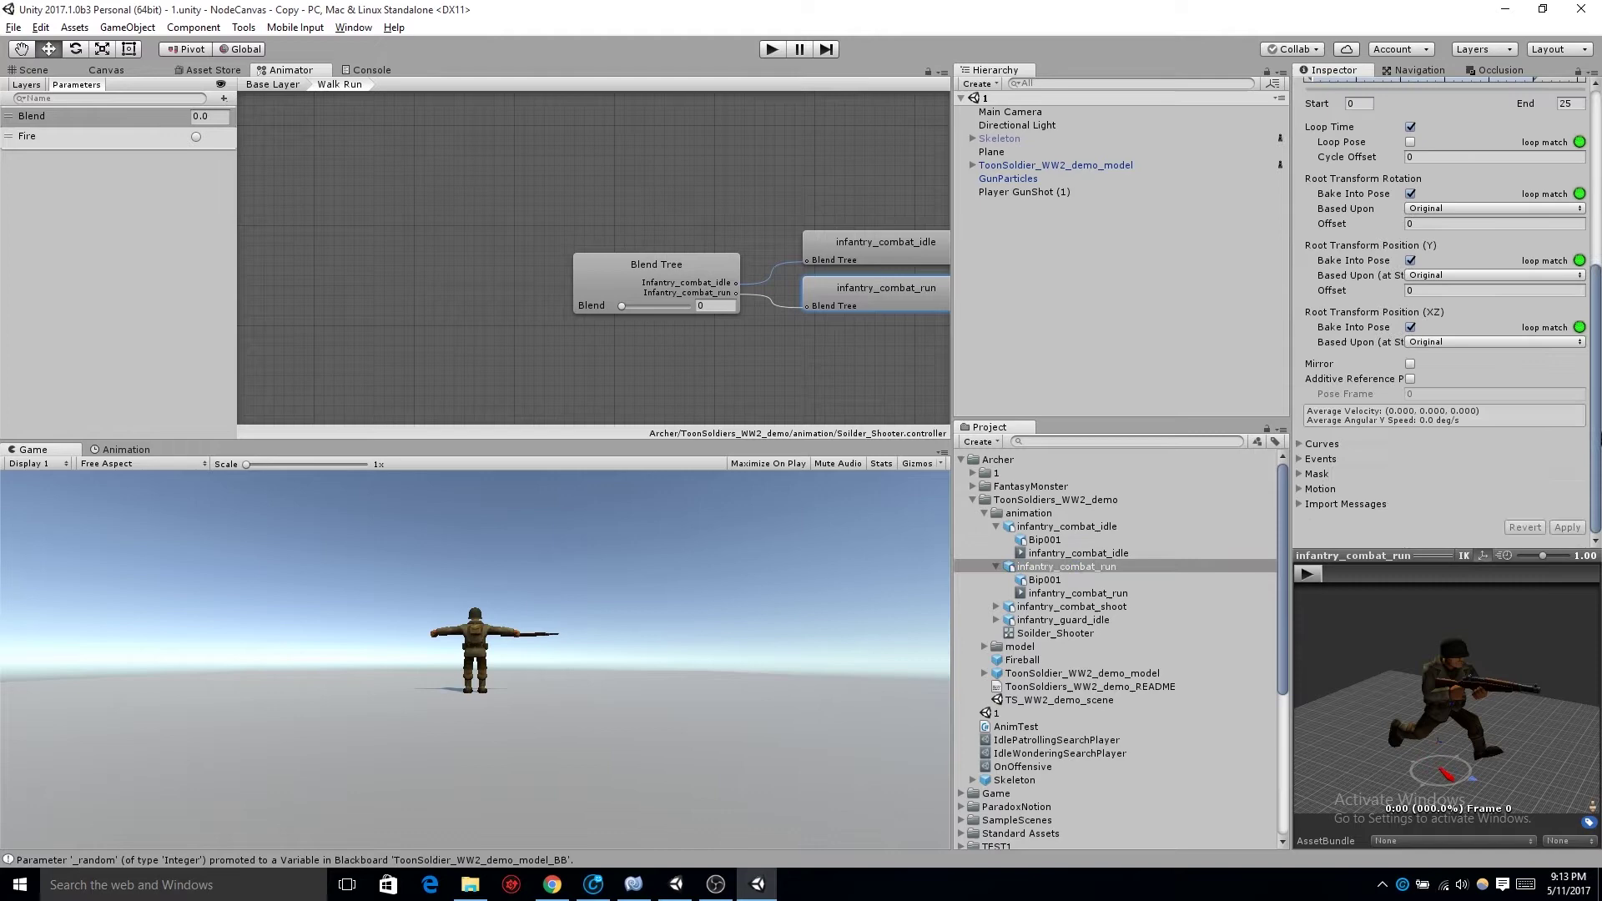
{"action": "left_click", "coordinate": [1300, 460]}
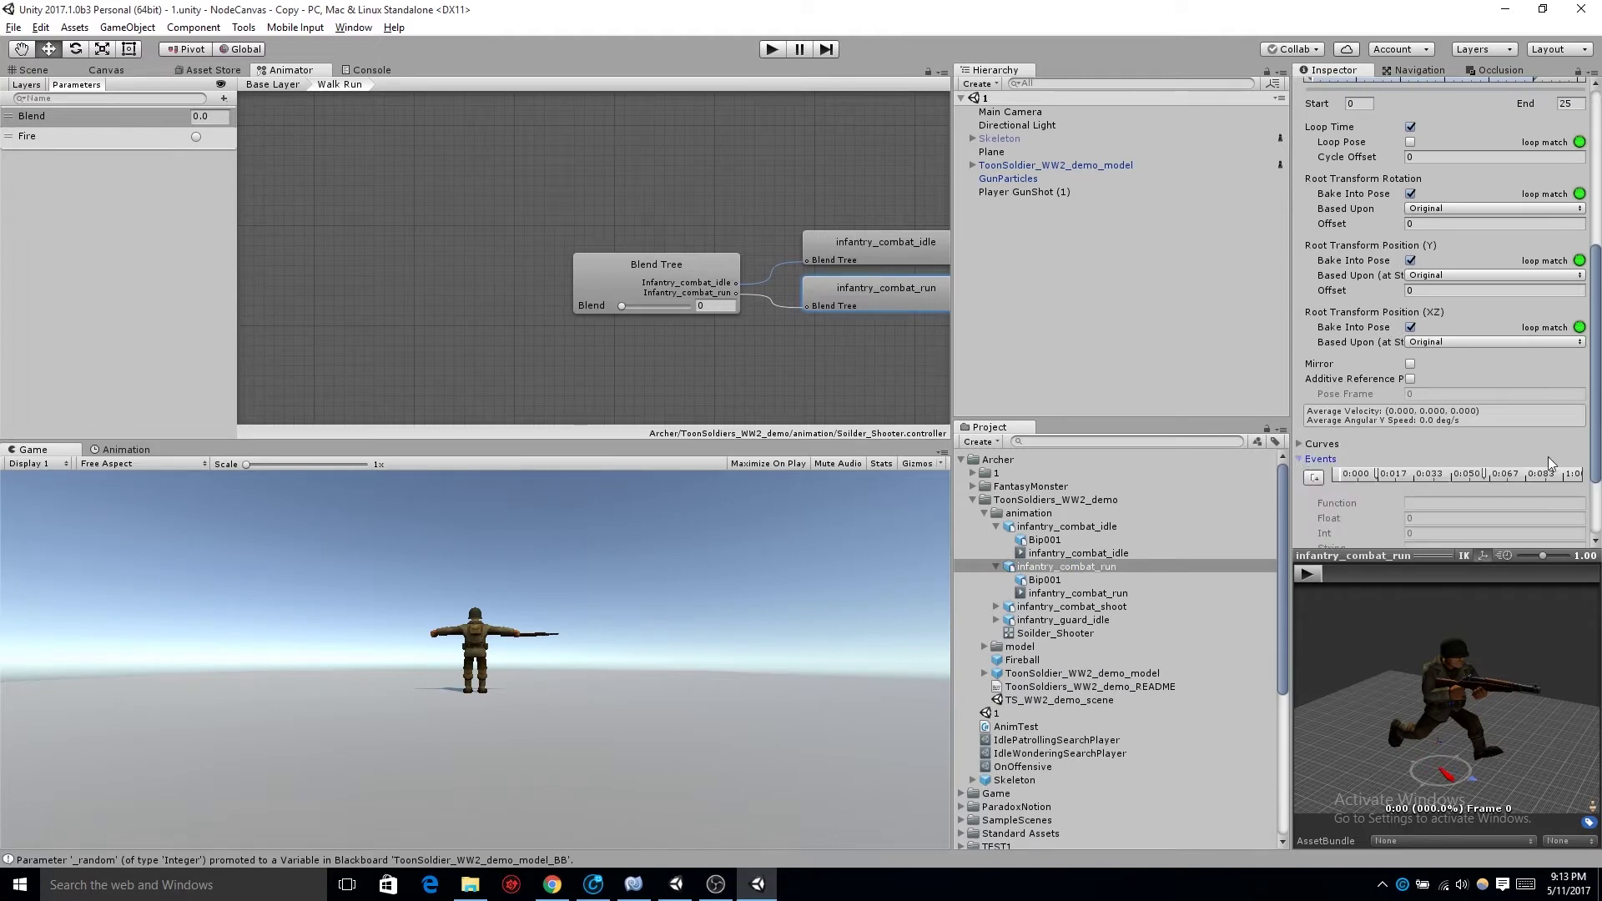
{"action": "scroll", "coordinate": [1597, 479], "scroll_direction": "down", "scroll_amount": 2}
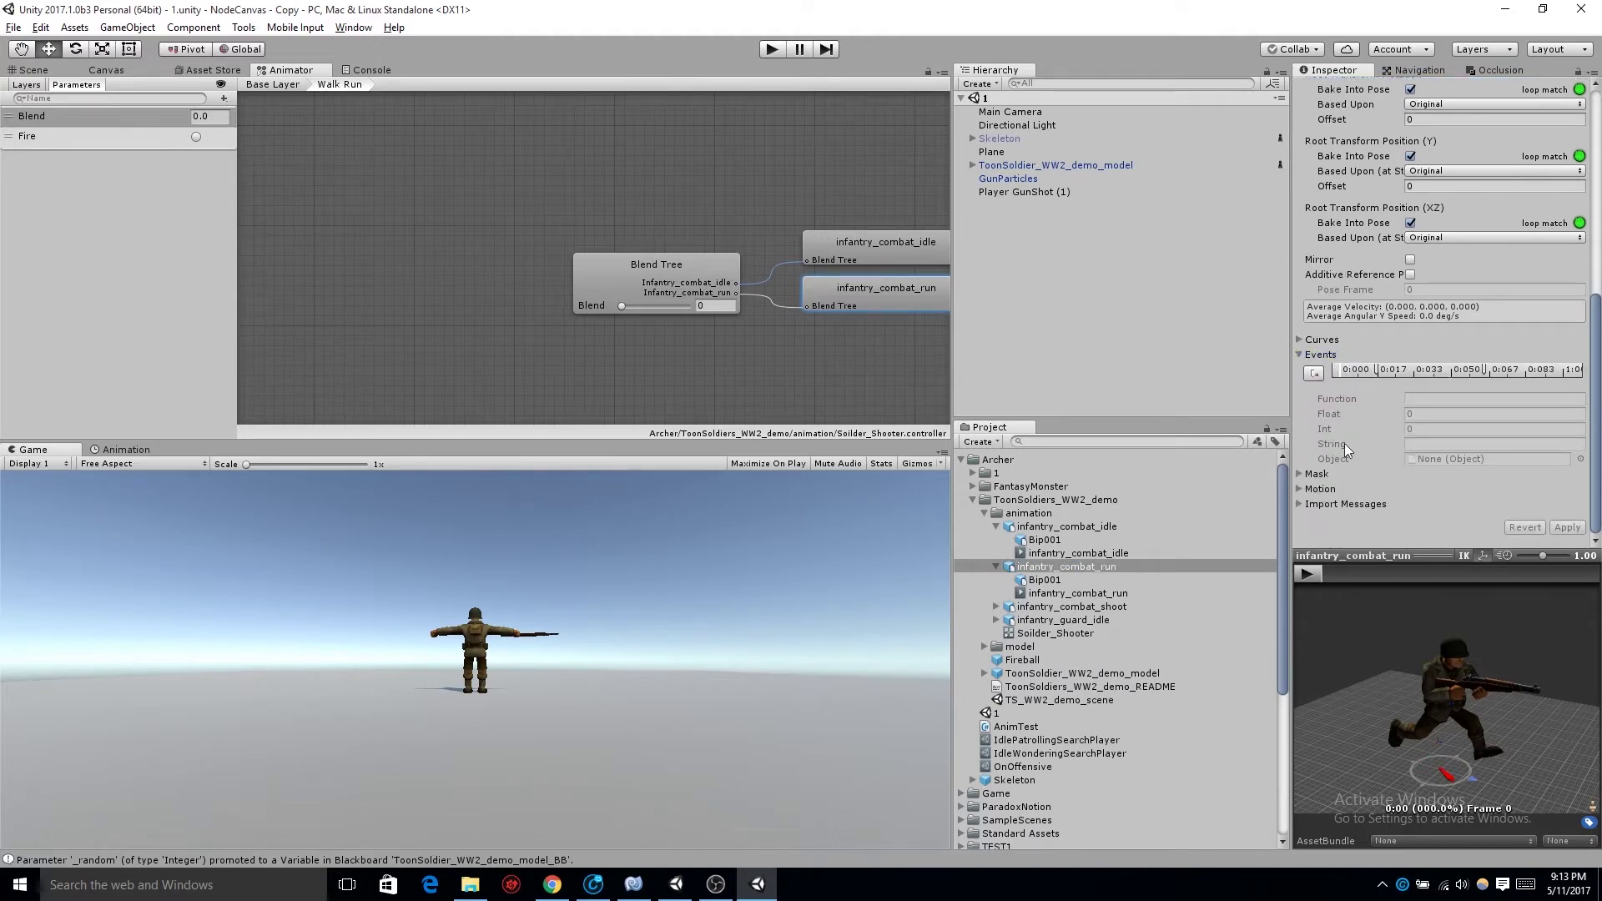
{"action": "left_click_drag", "start_coordinate": [1346, 574], "coordinate": [1372, 571]}
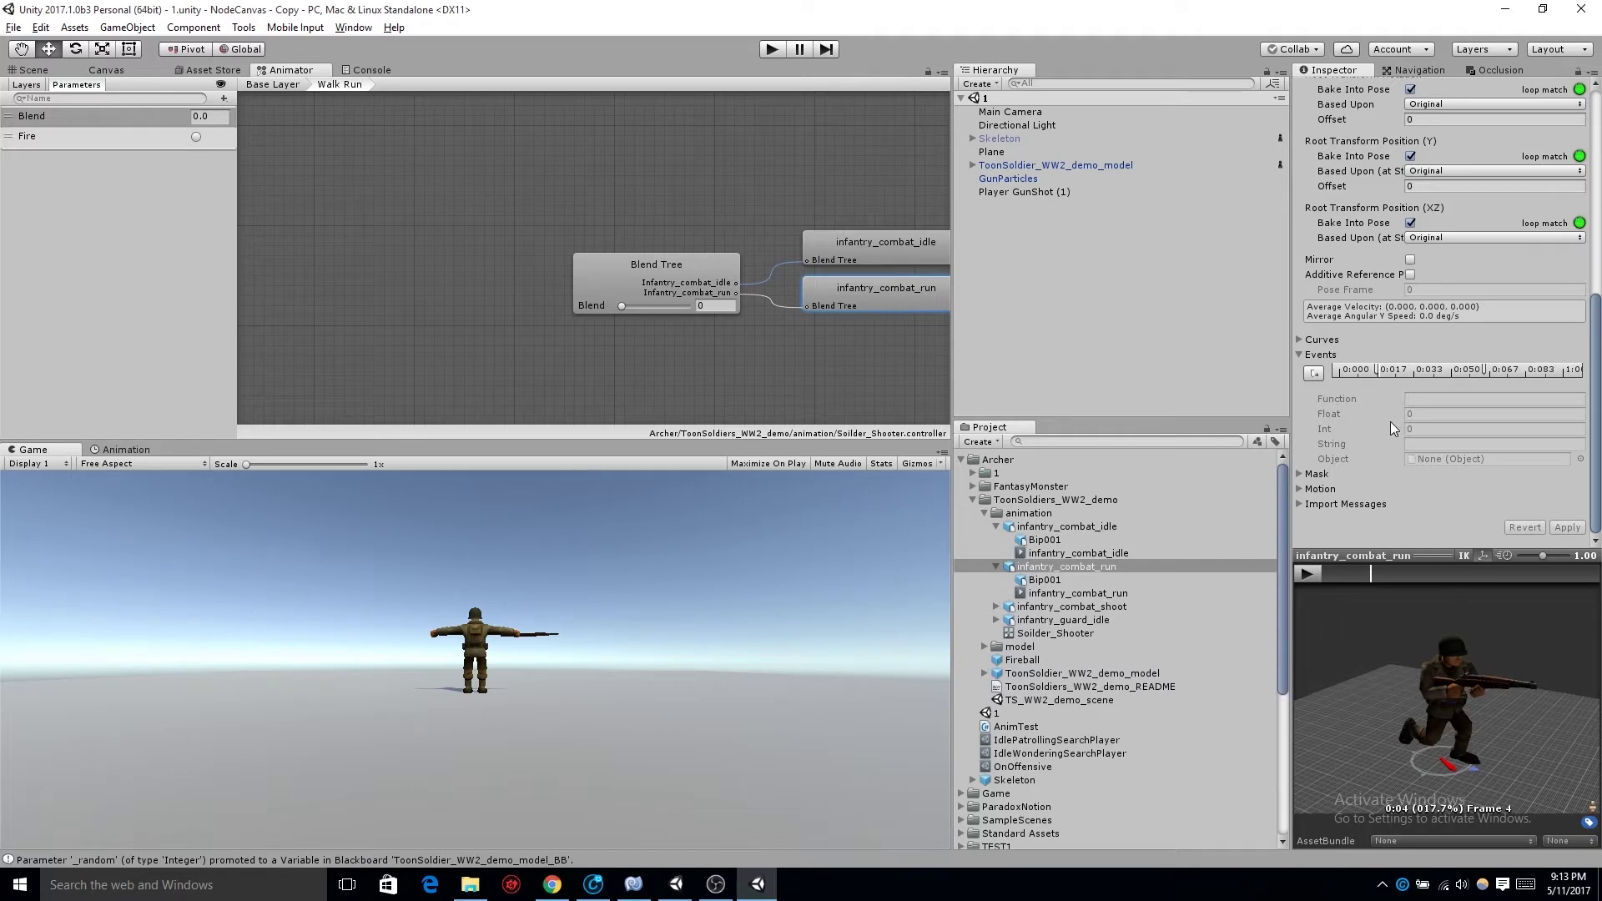
Collapse the ToonSoldiers_WW2_demo and Archer folders, then expand and collapse ParadoxNotion/NodeCanvas
{"action": "left_click", "coordinate": [1042, 350]}
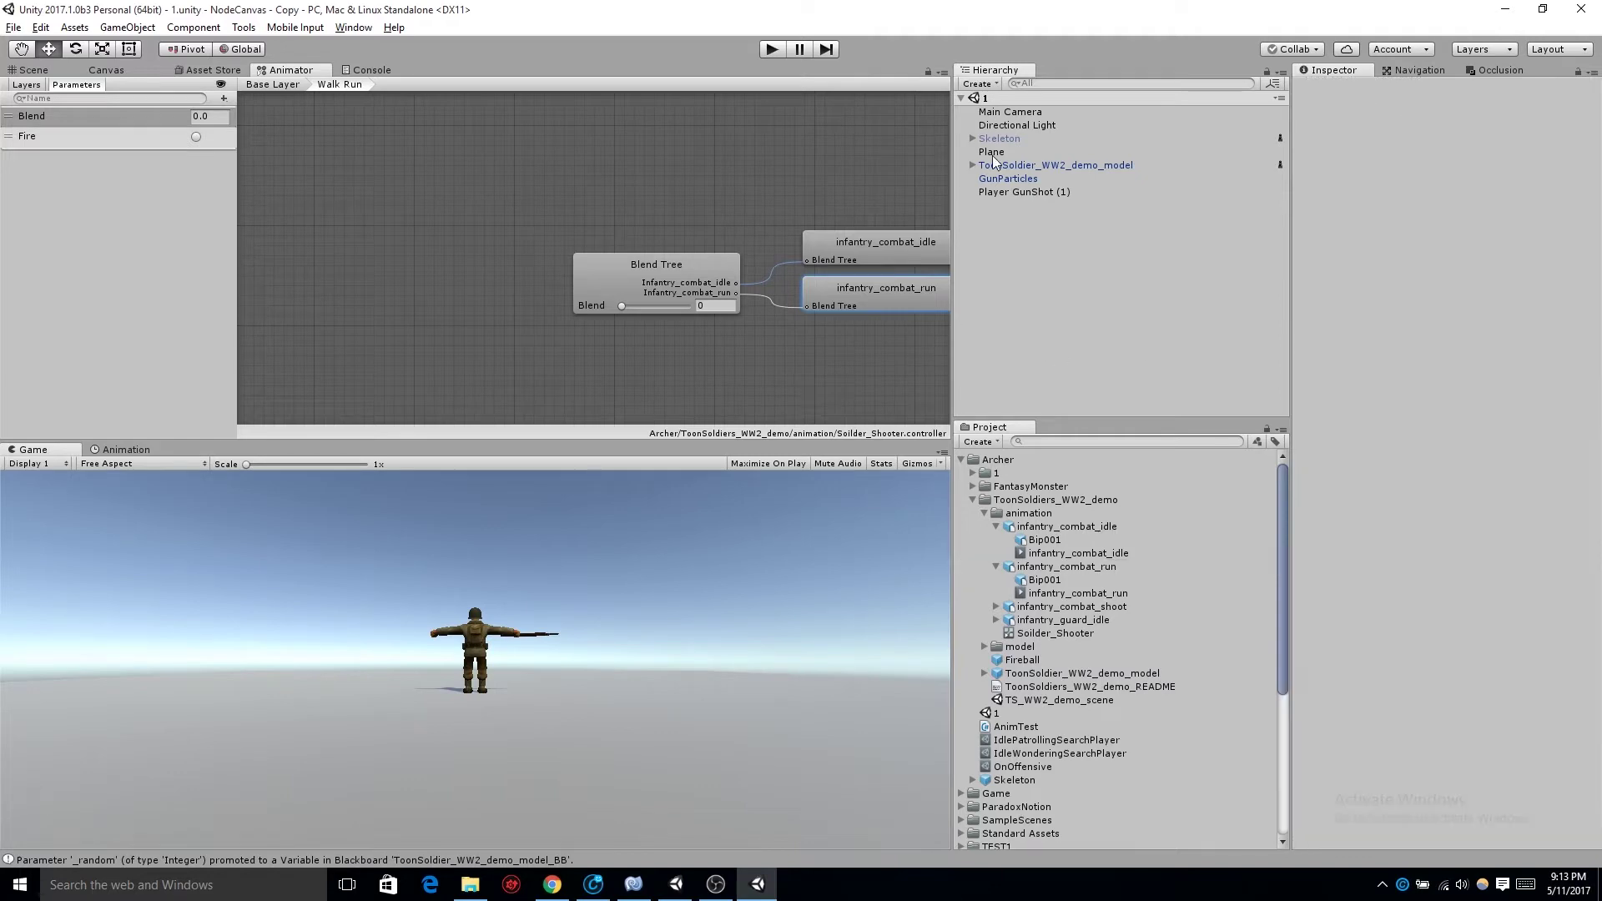
{"action": "left_click", "coordinate": [992, 499]}
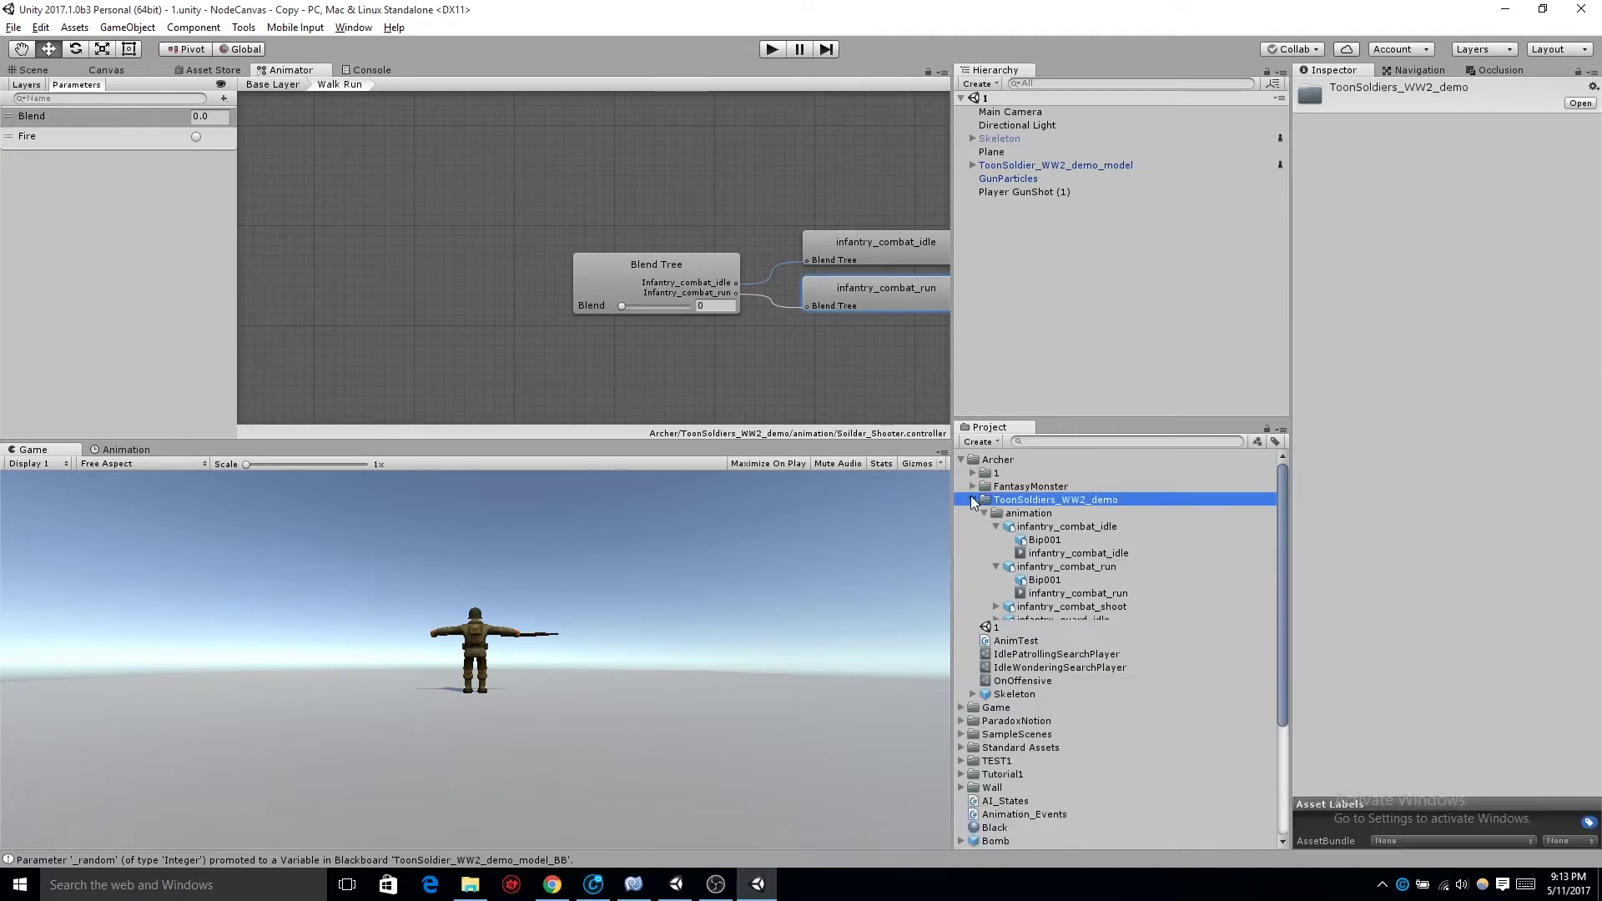
{"action": "left_click", "coordinate": [973, 500]}
{"action": "left_click", "coordinate": [961, 461]}
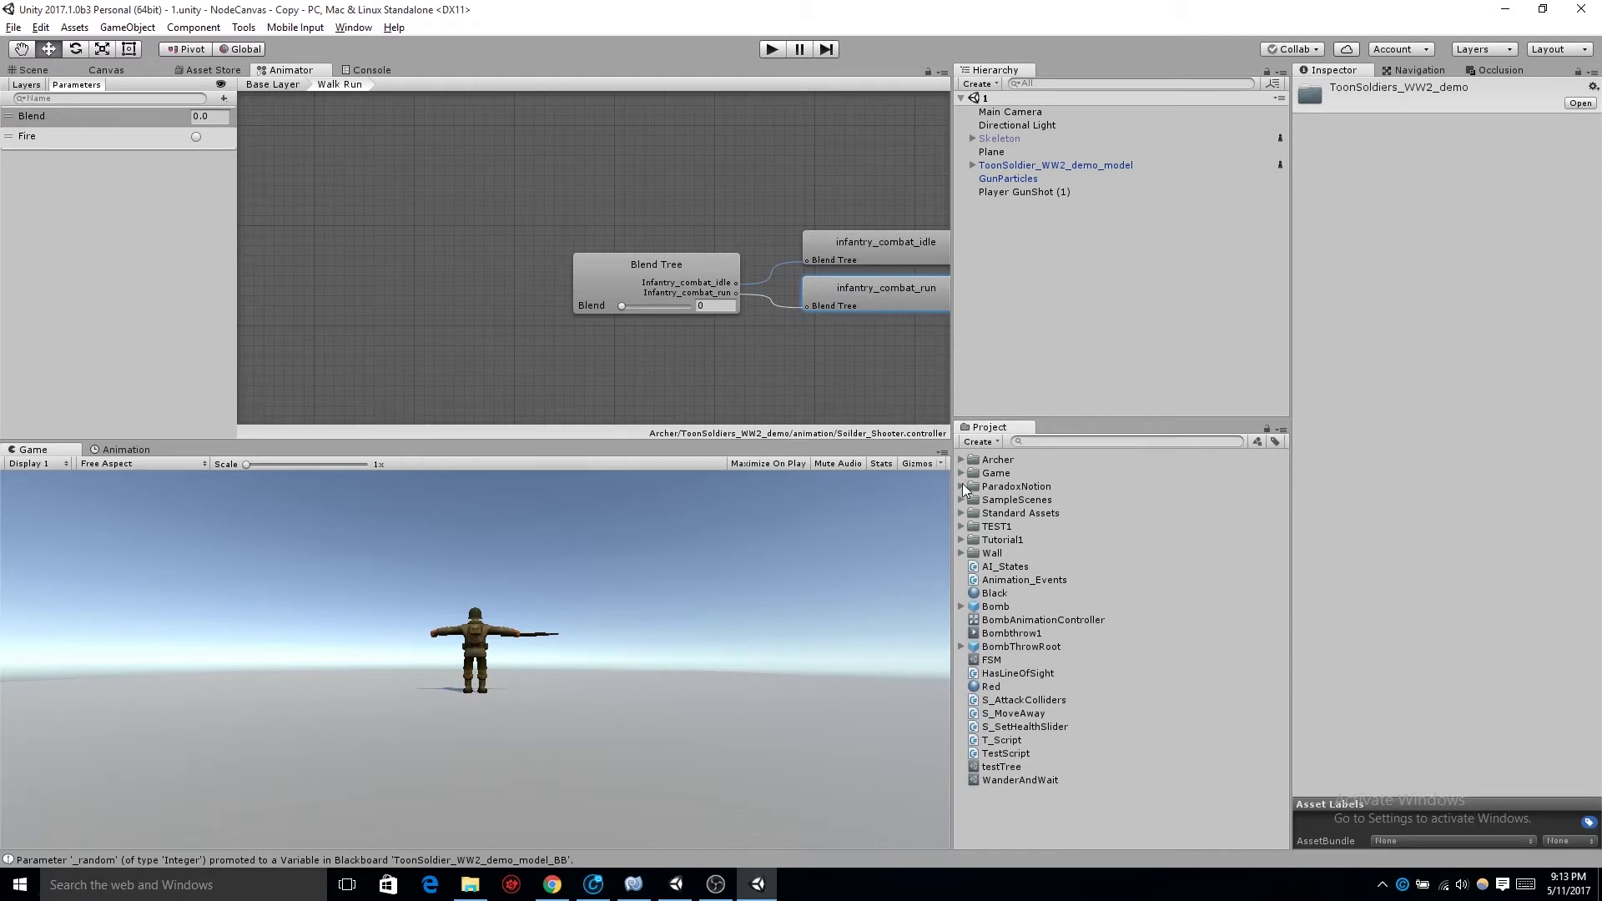
{"action": "left_click", "coordinate": [959, 486]}
{"action": "left_click", "coordinate": [972, 500]}
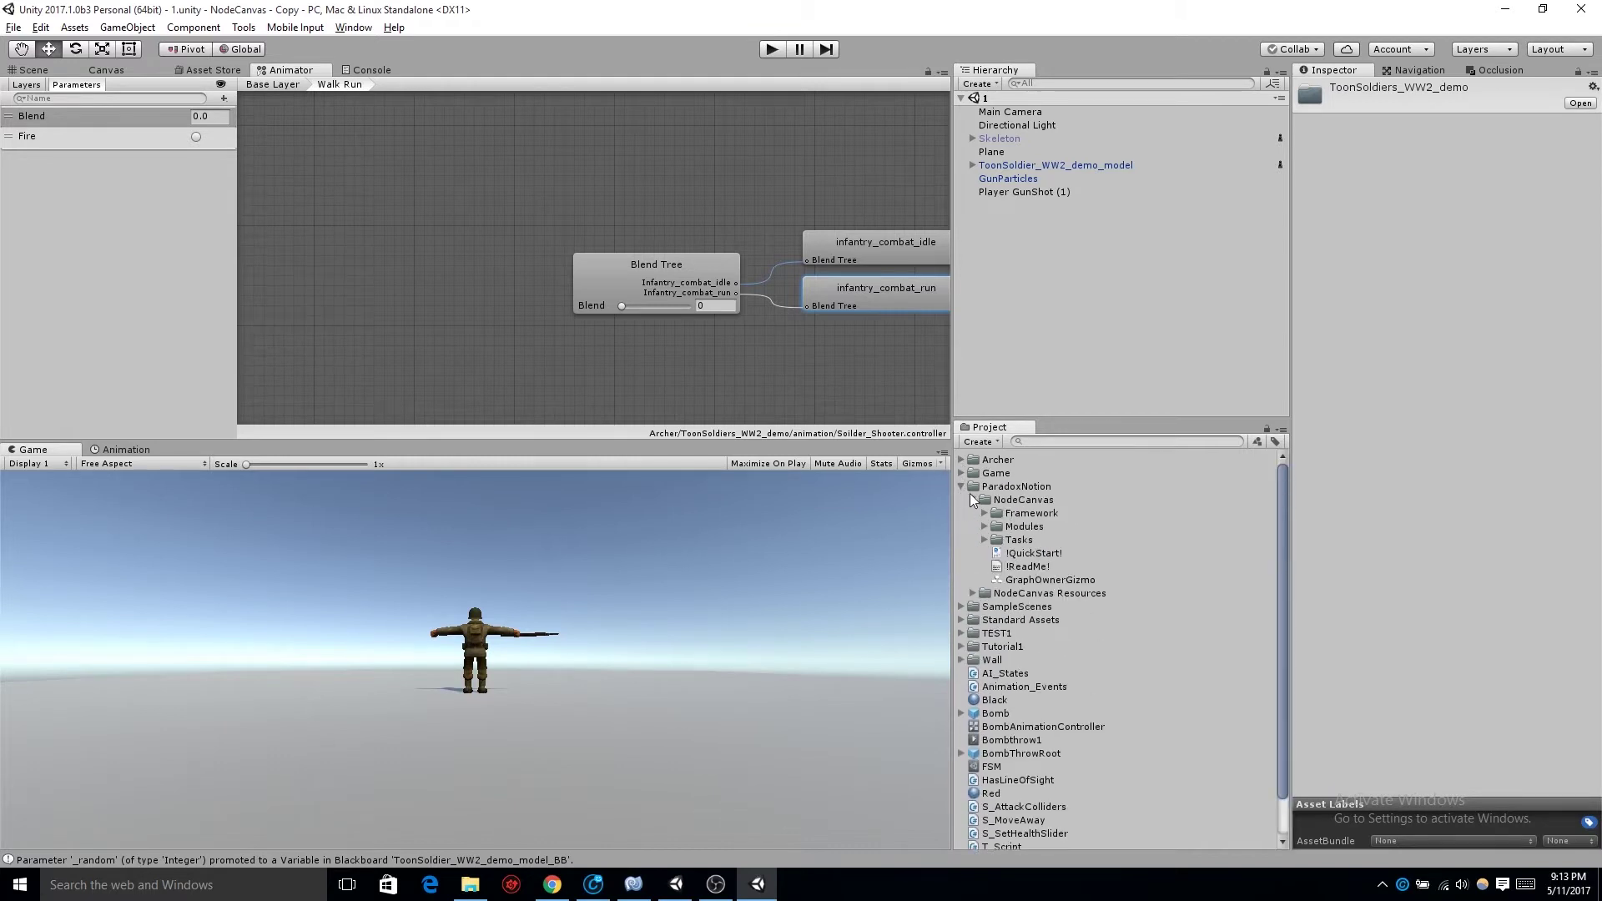
{"action": "left_click", "coordinate": [972, 499]}
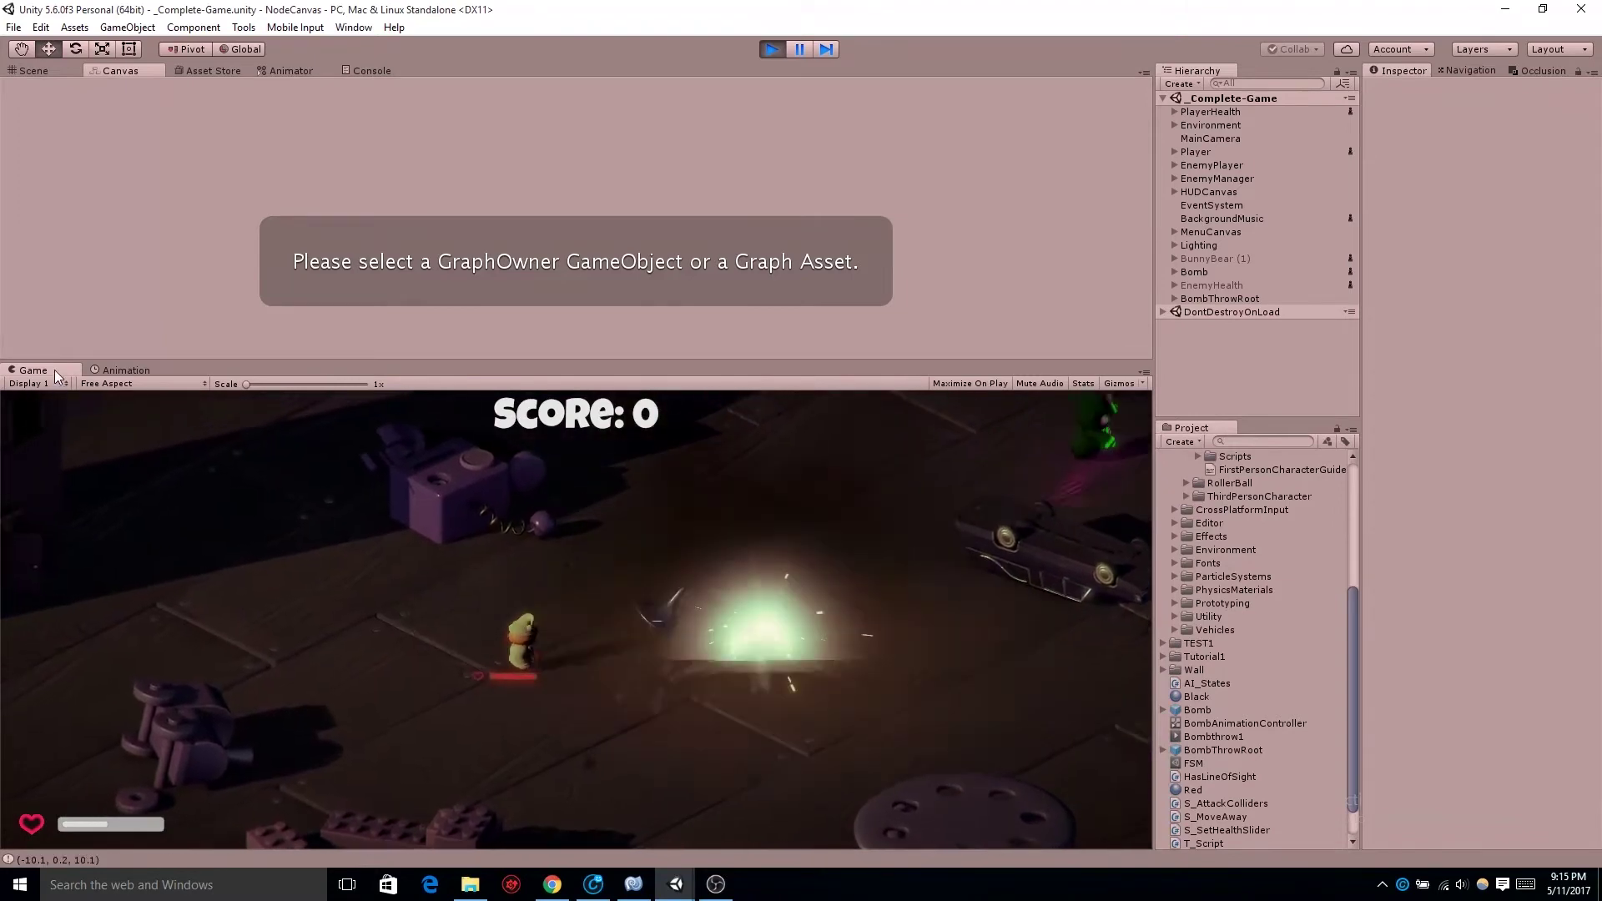
Play the shooter in a maximized Game view, then stop and restart it with Ctrl+P
{"action": "right_click", "coordinate": [52, 371]}
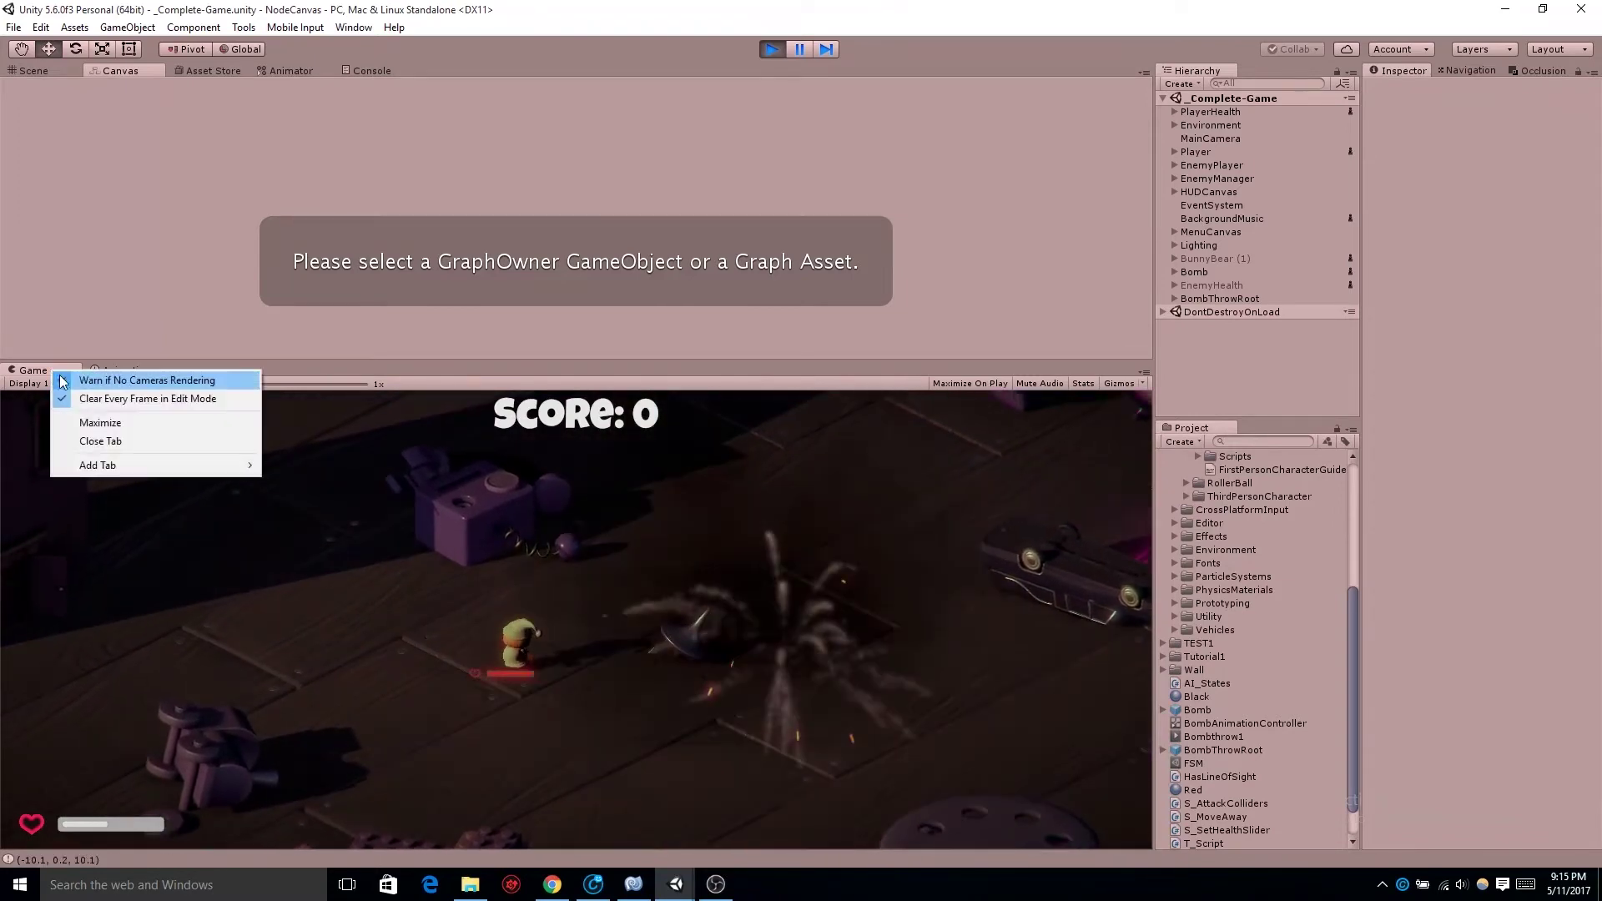
{"action": "left_click", "coordinate": [127, 425]}
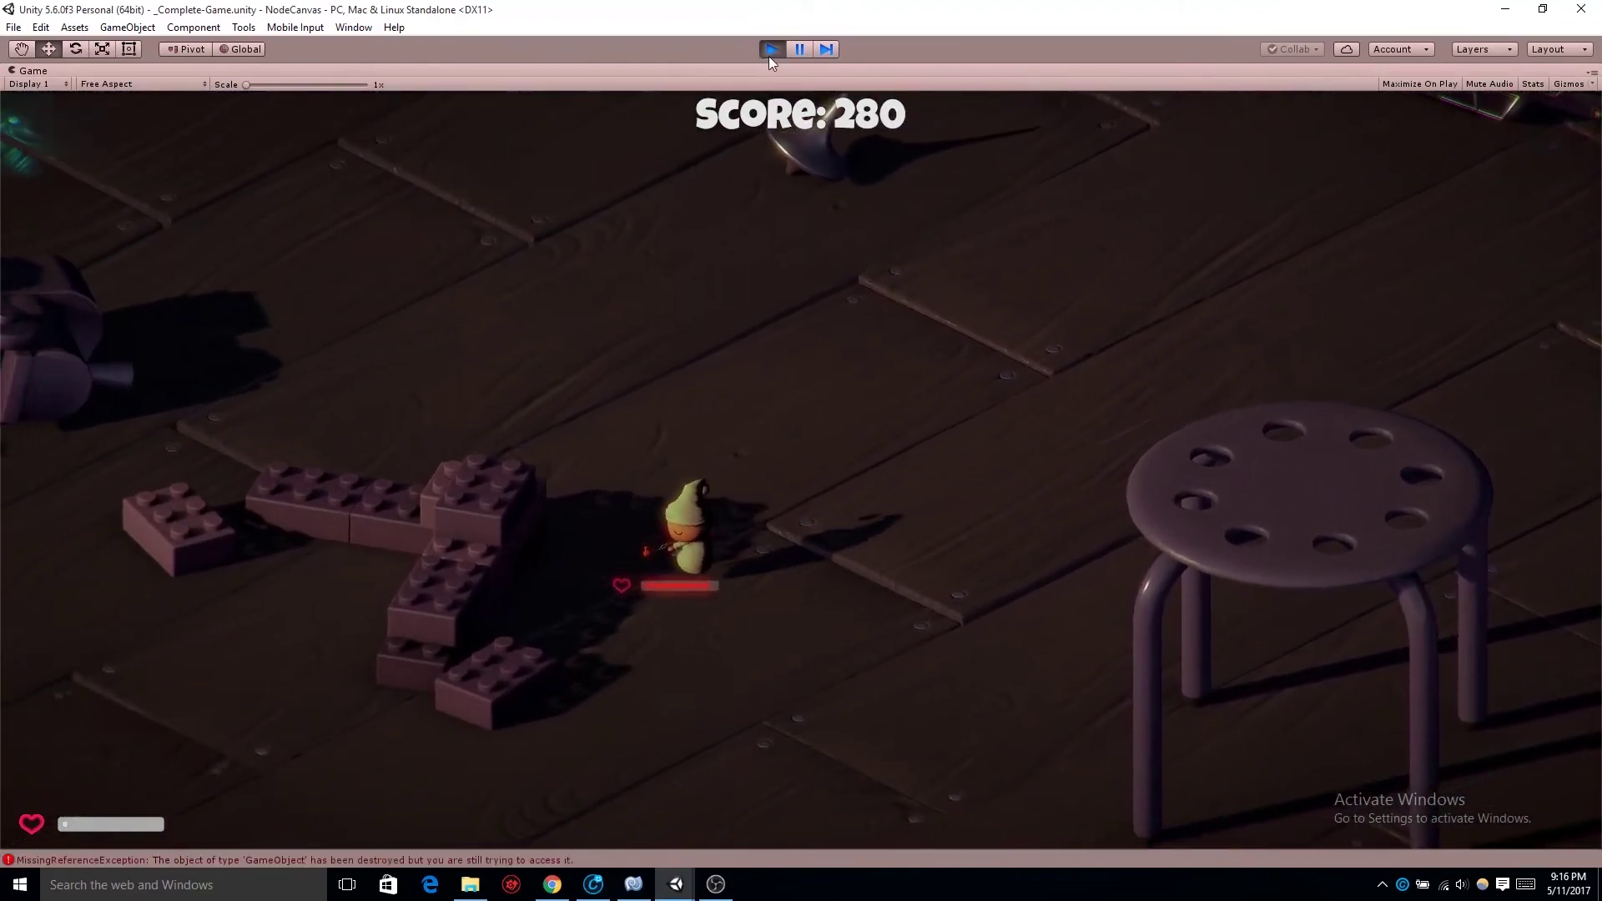
{"action": "left_click", "coordinate": [769, 56]}
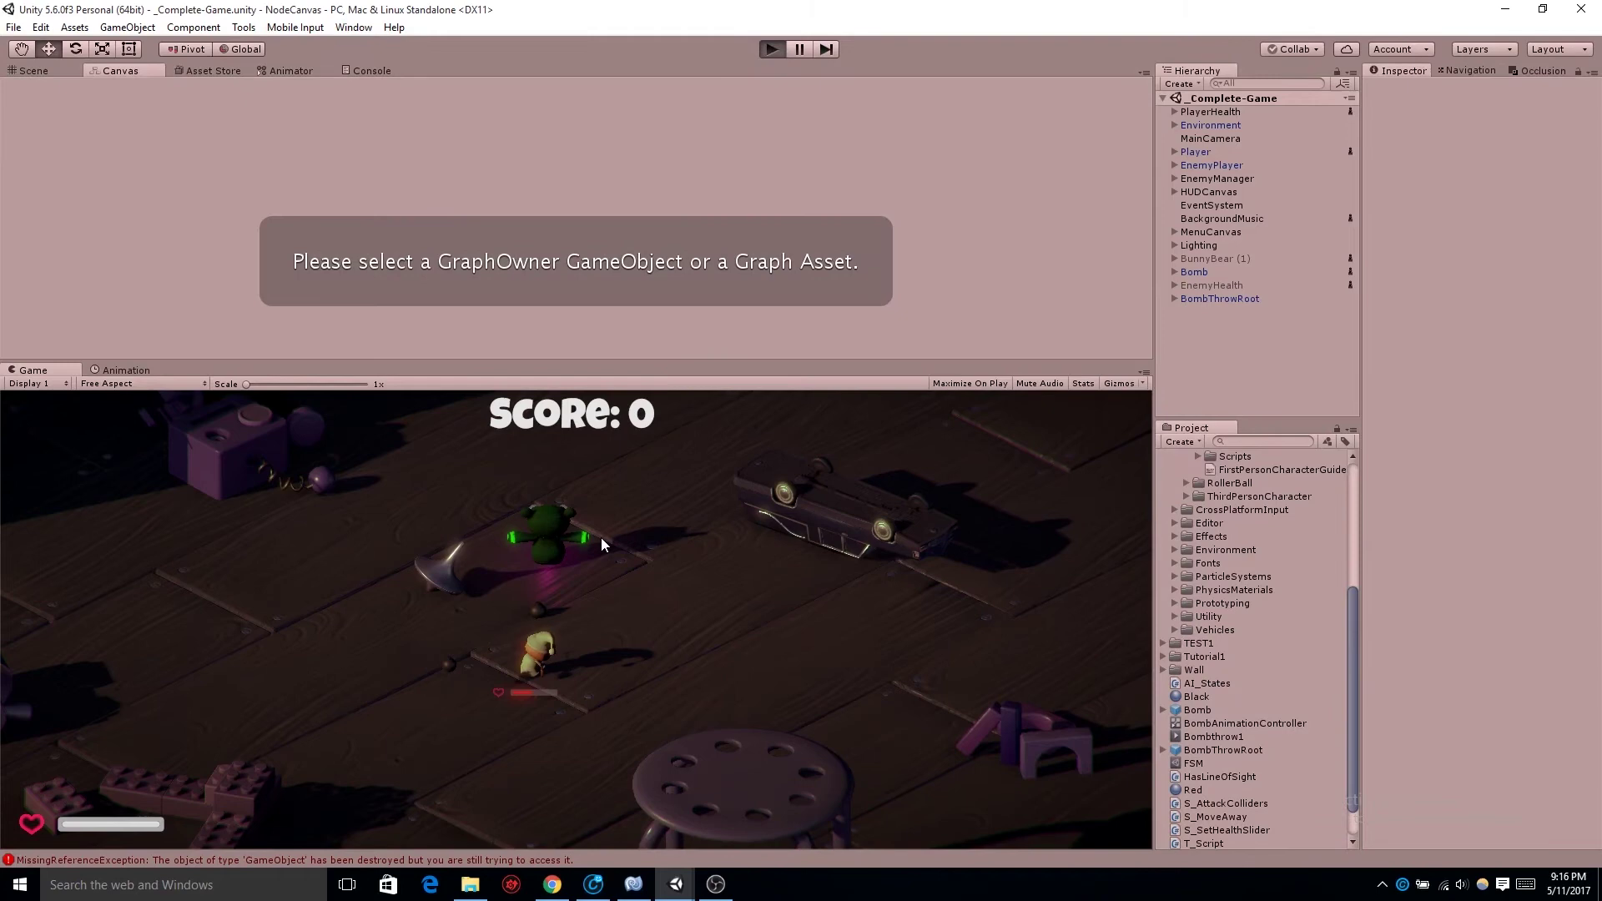
{"action": "key", "text": "ctrl+p"}
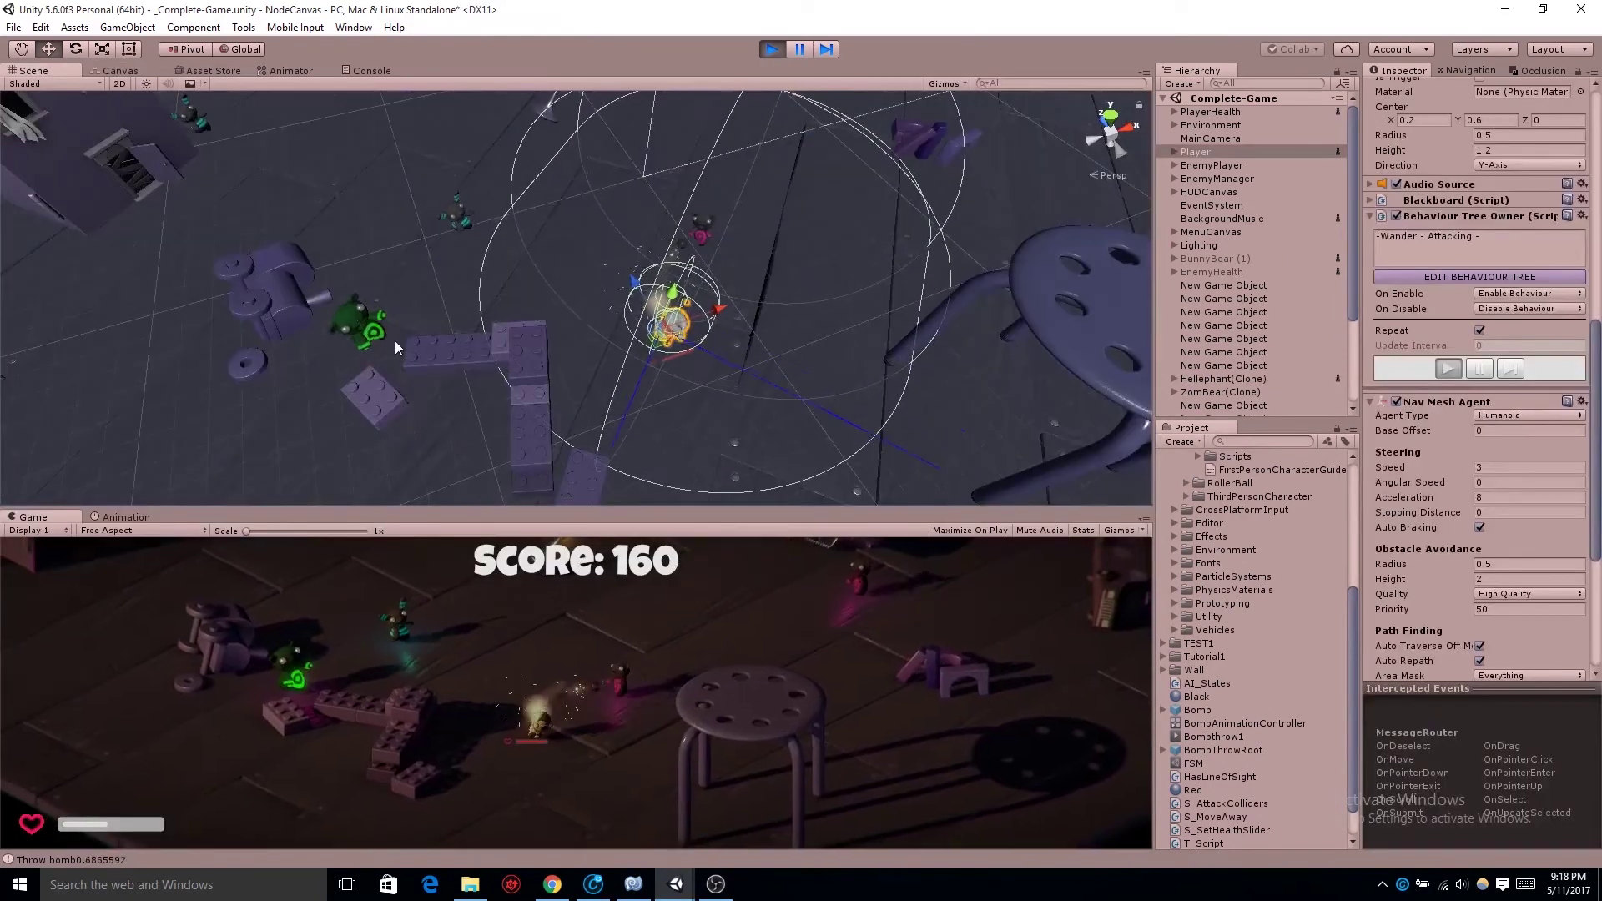
Expand Environment > Floor in the Hierarchy and select the Stool
{"action": "left_click", "coordinate": [394, 341]}
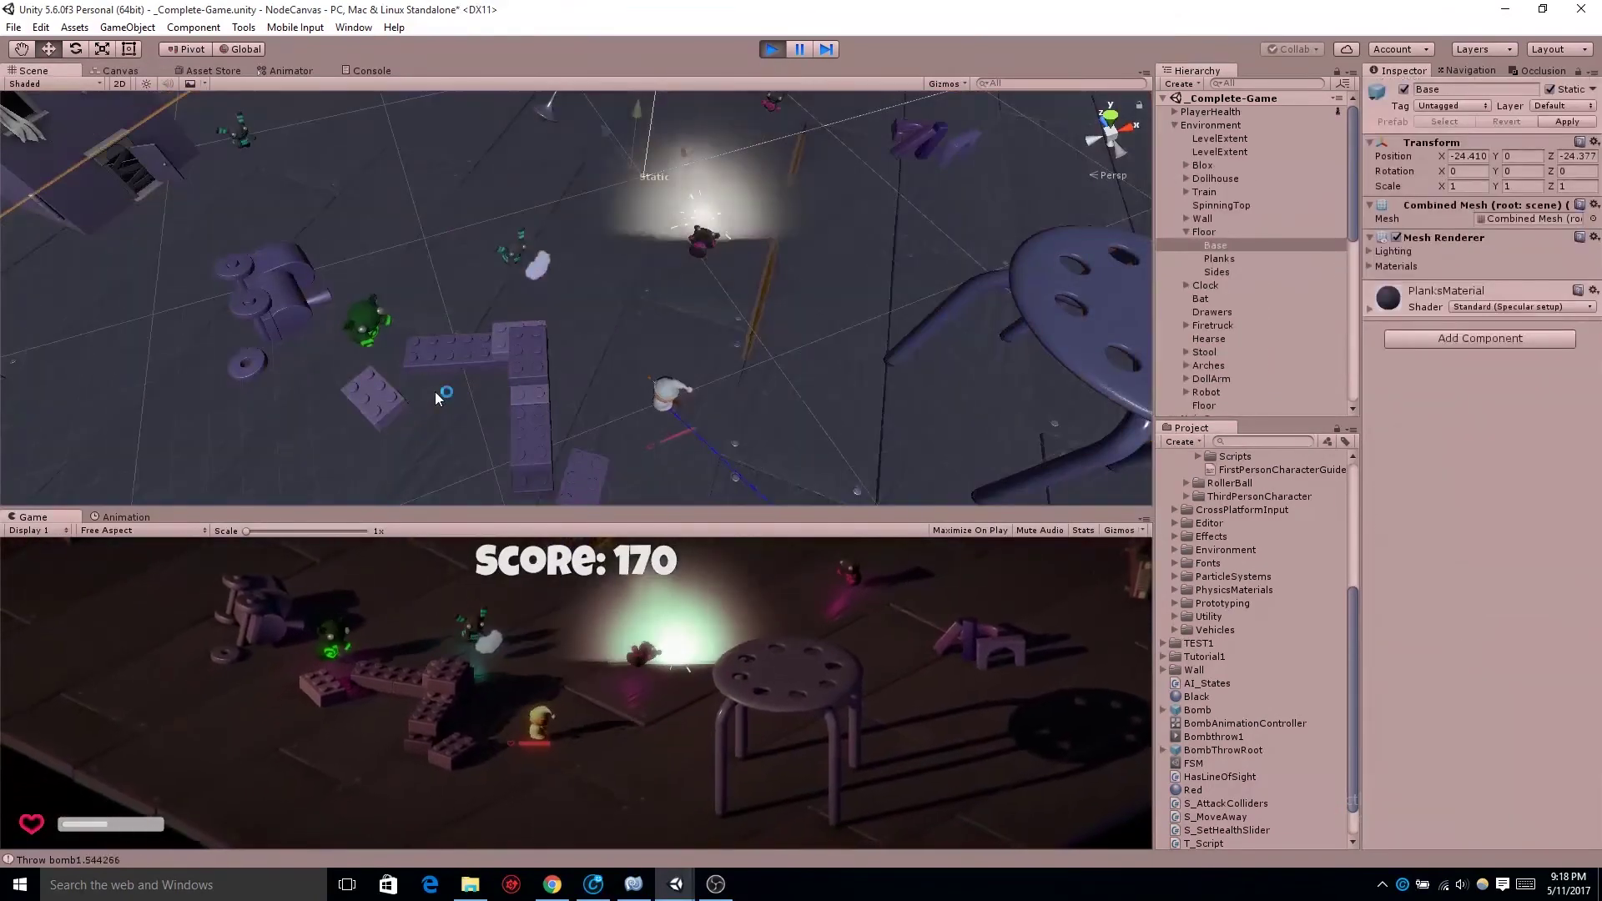
{"action": "left_click", "coordinate": [1210, 352]}
{"action": "mouse_move", "coordinate": [952, 313]}
{"action": "left_mouse_down", "text": "alt"}
{"action": "mouse_move", "coordinate": [1022, 439]}
{"action": "mouse_move", "coordinate": [960, 361]}
{"action": "left_mouse_up", "text": "alt"}
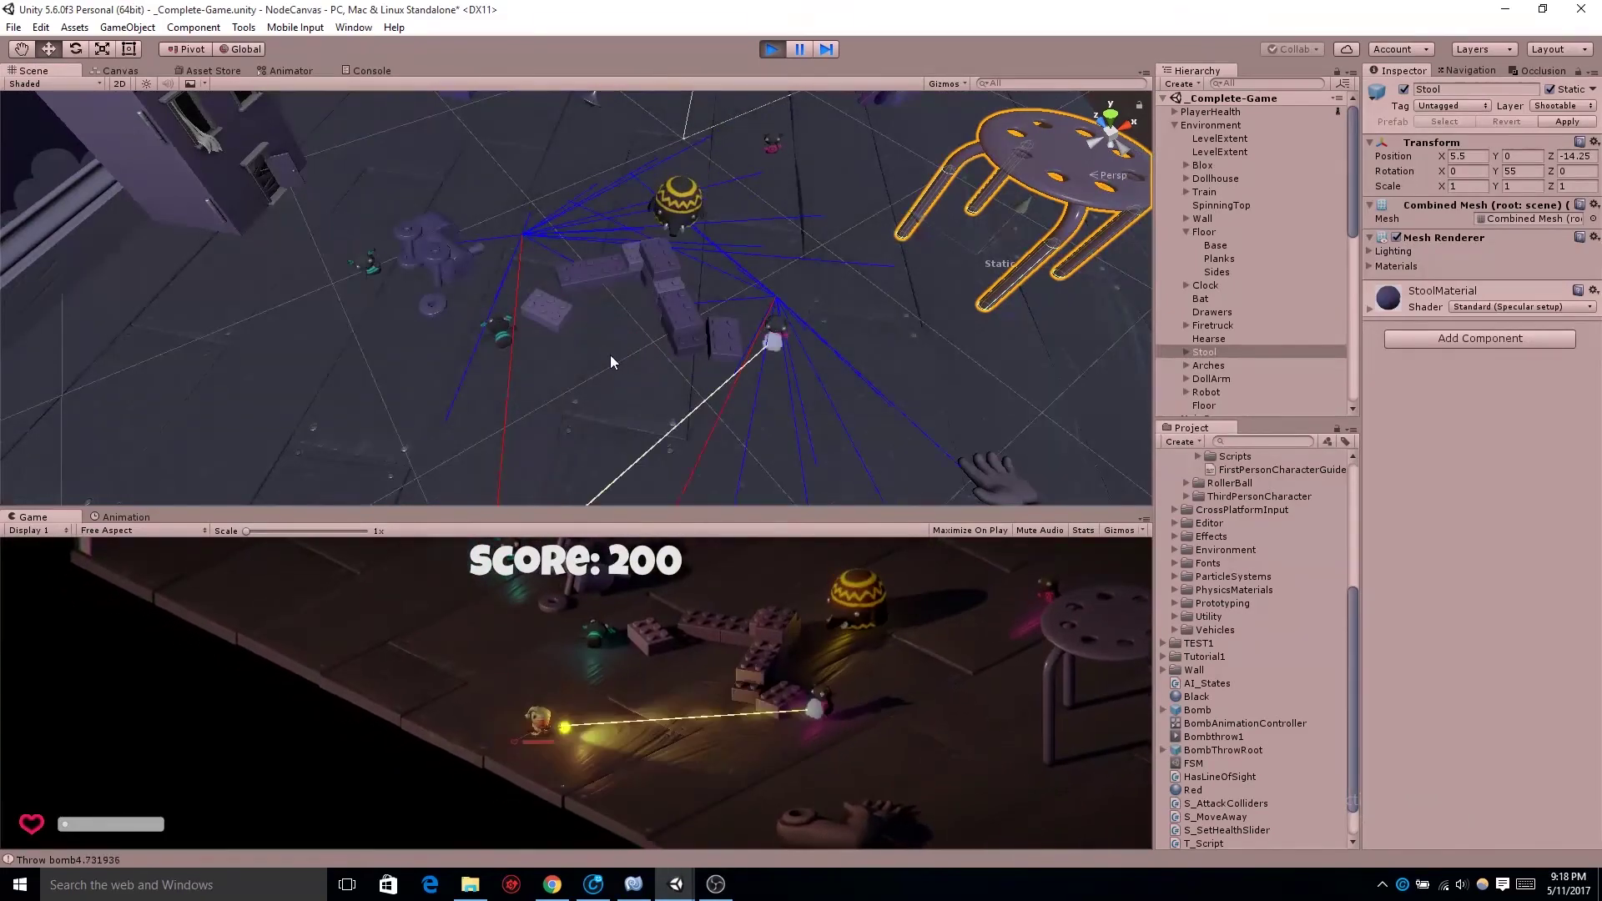
Orbit the Scene view around the level until the stool comes into sight
{"action": "mouse_move", "coordinate": [609, 355]}
{"action": "left_mouse_down", "text": "alt"}
{"action": "mouse_move", "coordinate": [641, 348]}
{"action": "mouse_move", "coordinate": [574, 374]}
{"action": "left_mouse_up", "text": "alt"}
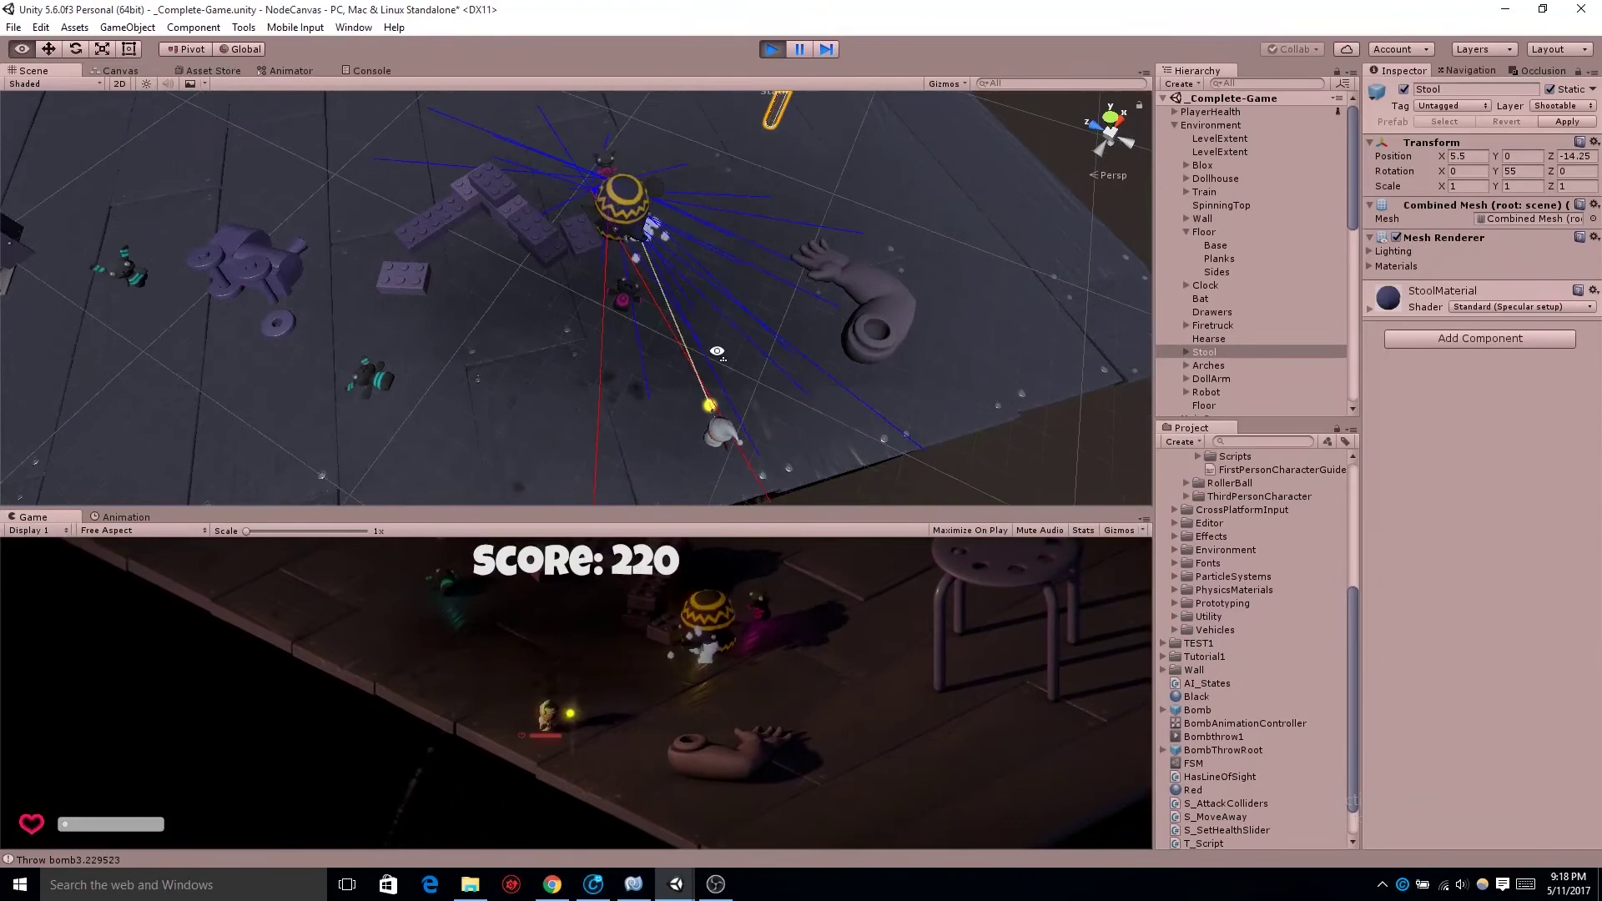
{"action": "left_click_drag", "start_coordinate": [656, 368], "coordinate": [684, 312], "text": "alt"}
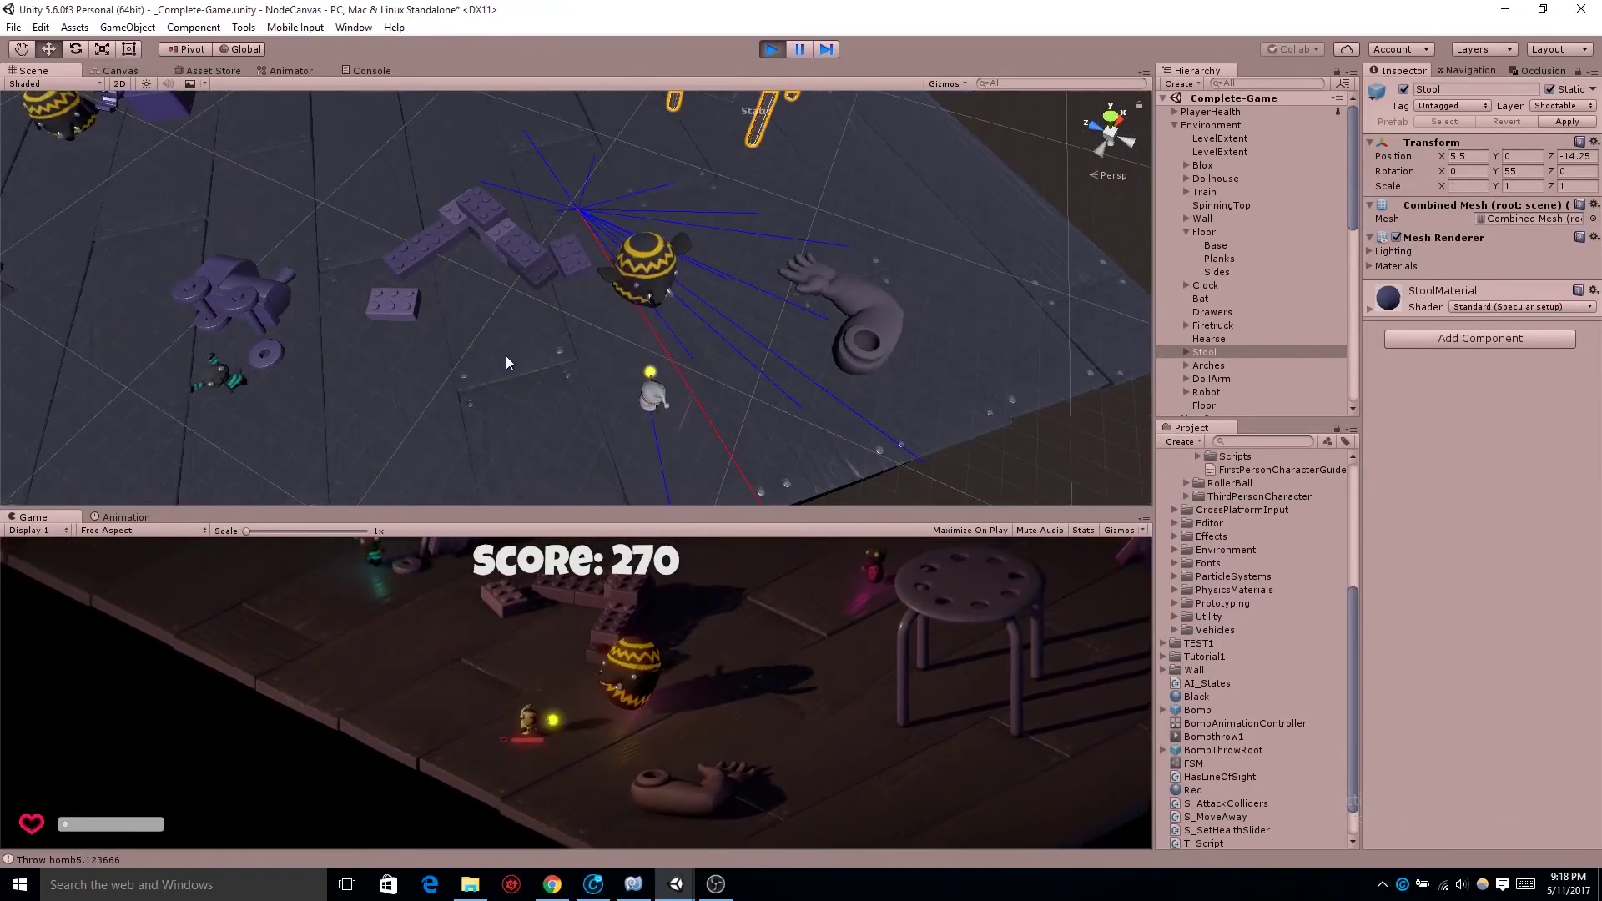
{"action": "mouse_move", "coordinate": [636, 385]}
{"action": "left_mouse_down", "text": "alt"}
{"action": "mouse_move", "coordinate": [659, 427]}
{"action": "mouse_move", "coordinate": [594, 397]}
{"action": "left_mouse_up", "text": "alt"}
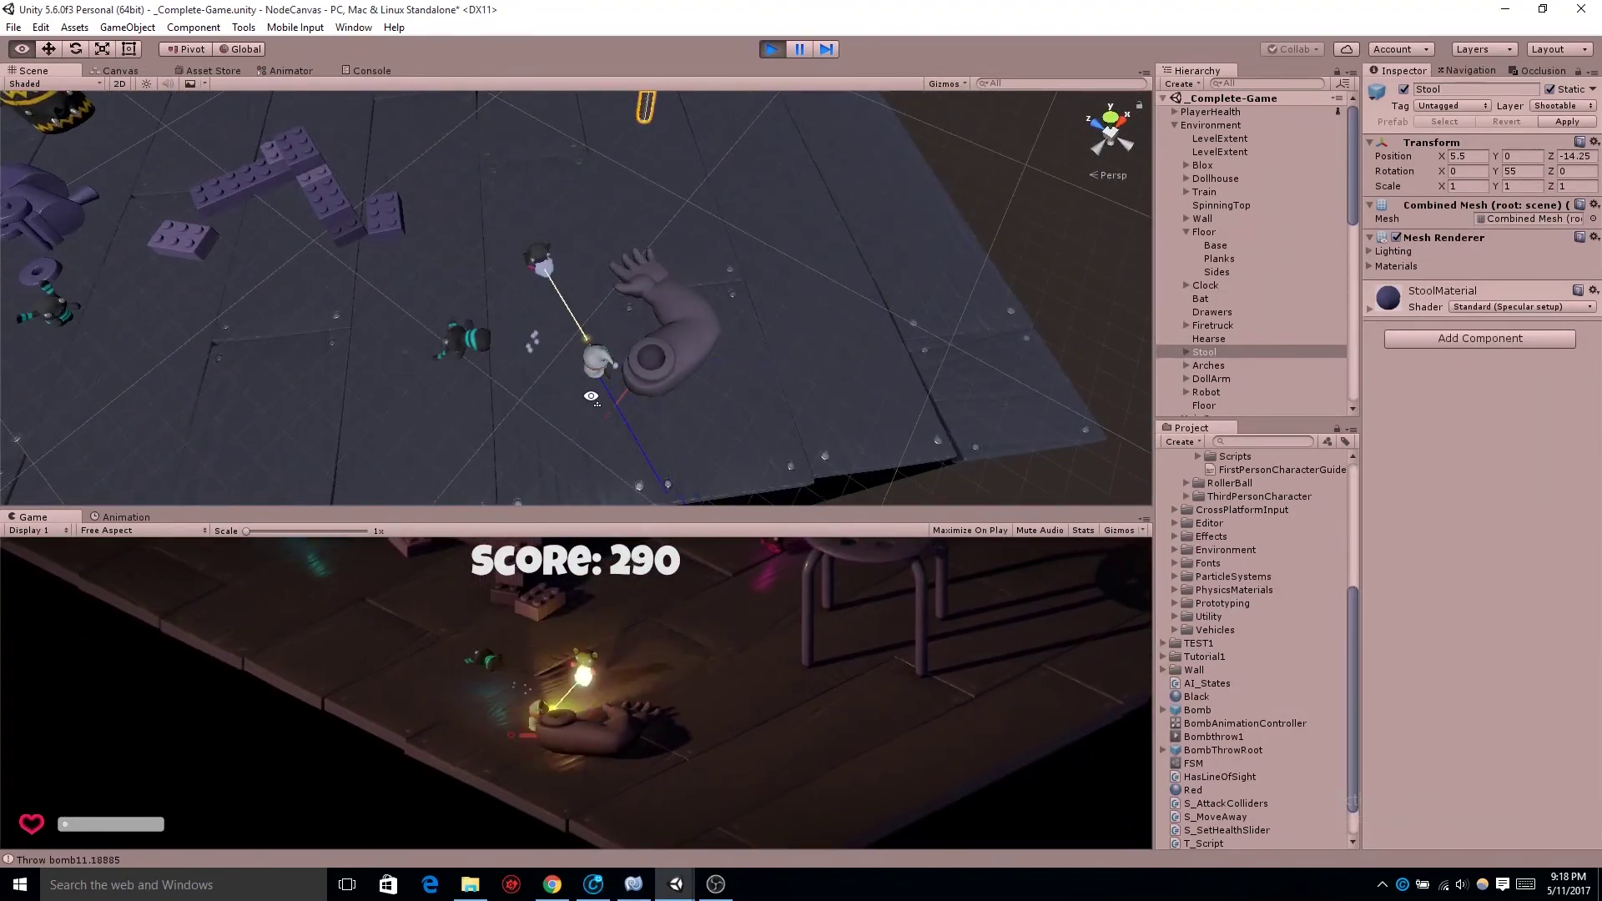
{"action": "mouse_move", "coordinate": [590, 397]}
{"action": "right_mouse_down"}
{"action": "mouse_move", "coordinate": [535, 335]}
{"action": "mouse_move", "coordinate": [452, 306]}
{"action": "mouse_move", "coordinate": [435, 217]}
{"action": "right_mouse_up"}
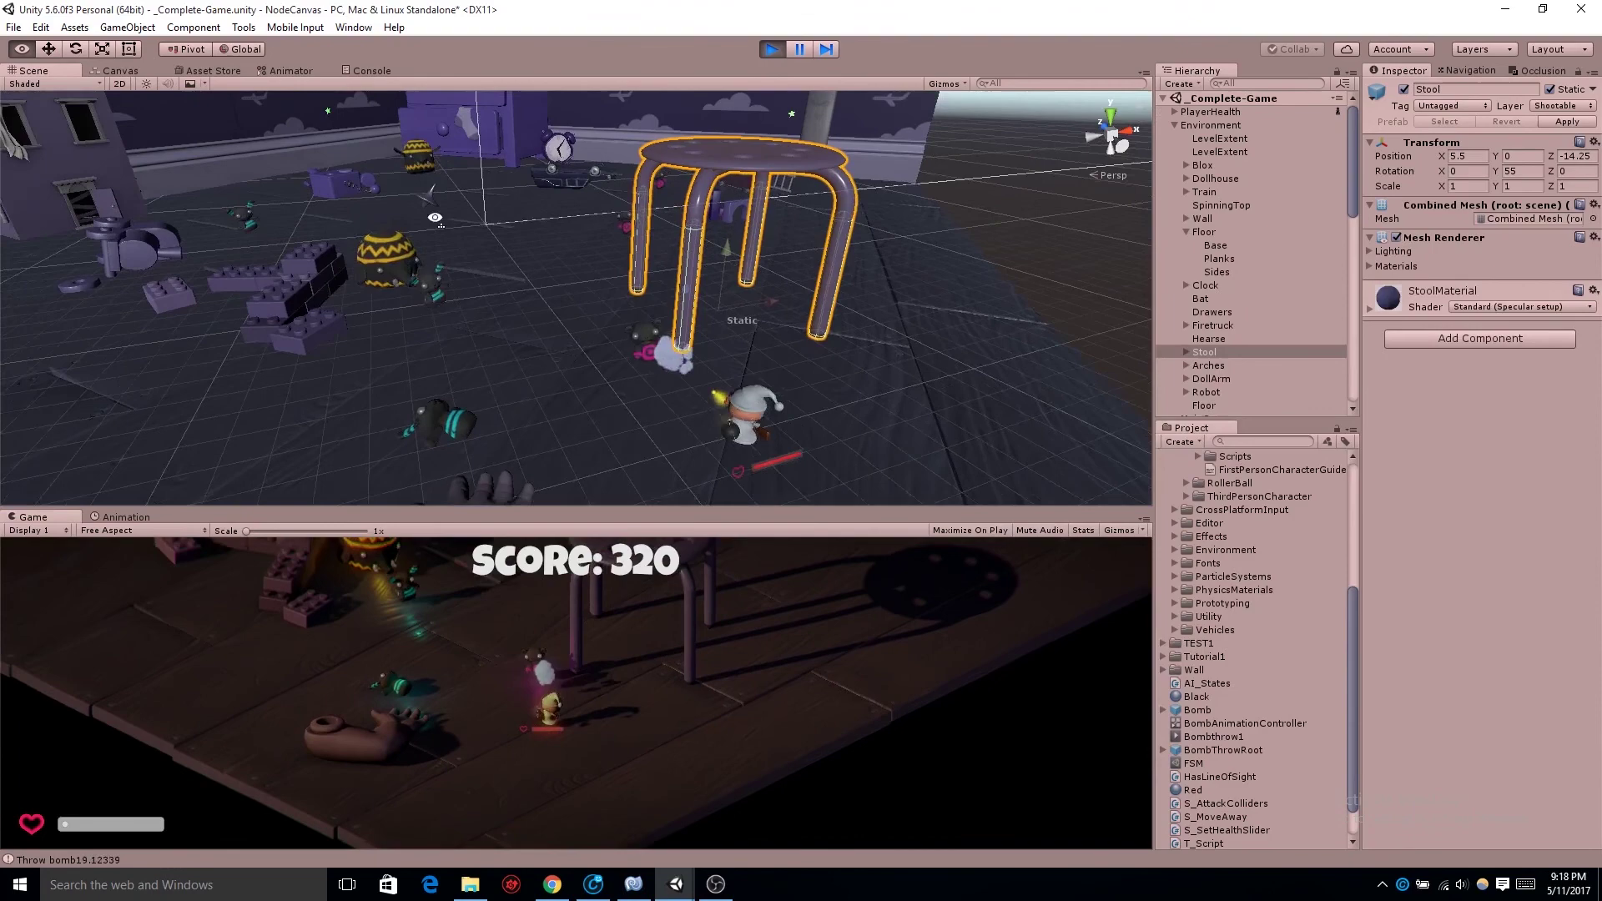